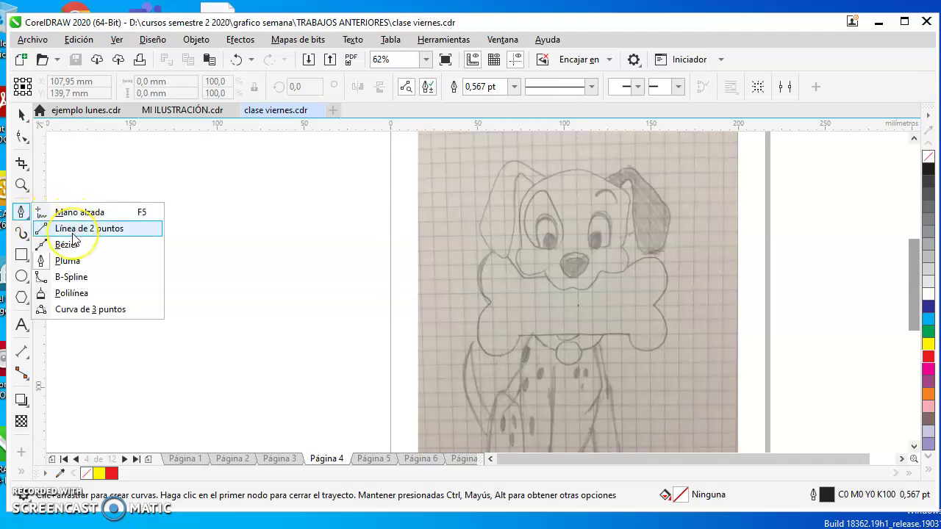
Activate the Pen (Pluma) tool and enlarge the application window to show more of the page.
click(75, 262)
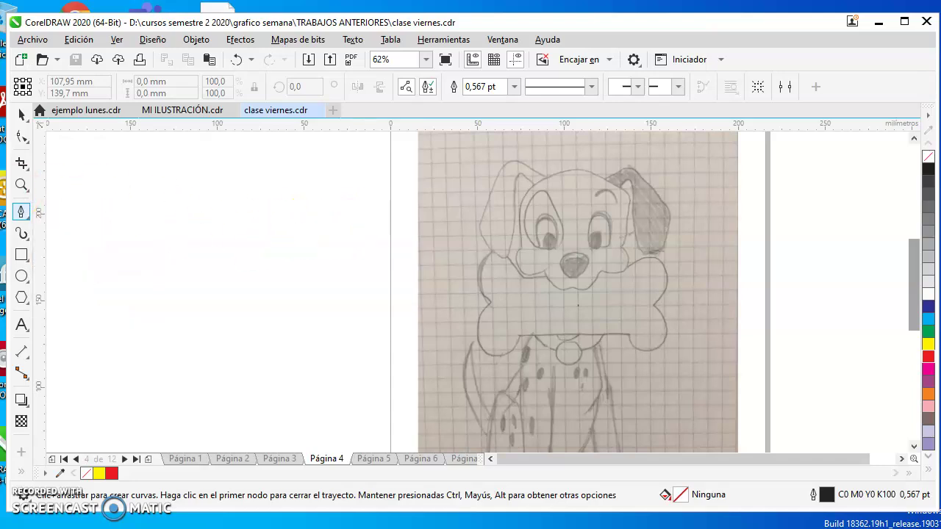
drag(540, 28, 536, 17)
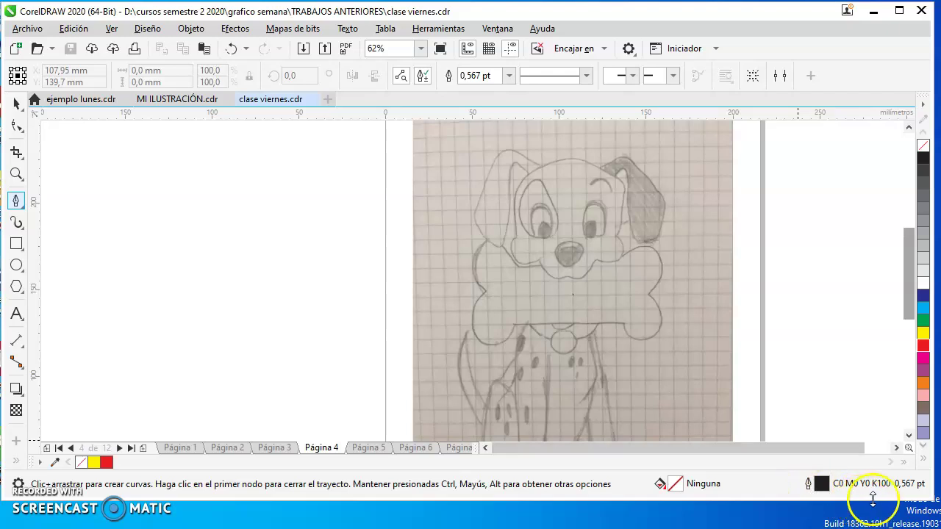
drag(892, 498, 892, 523)
click(16, 238)
mouse_move(18, 261)
mouse_move(19, 241)
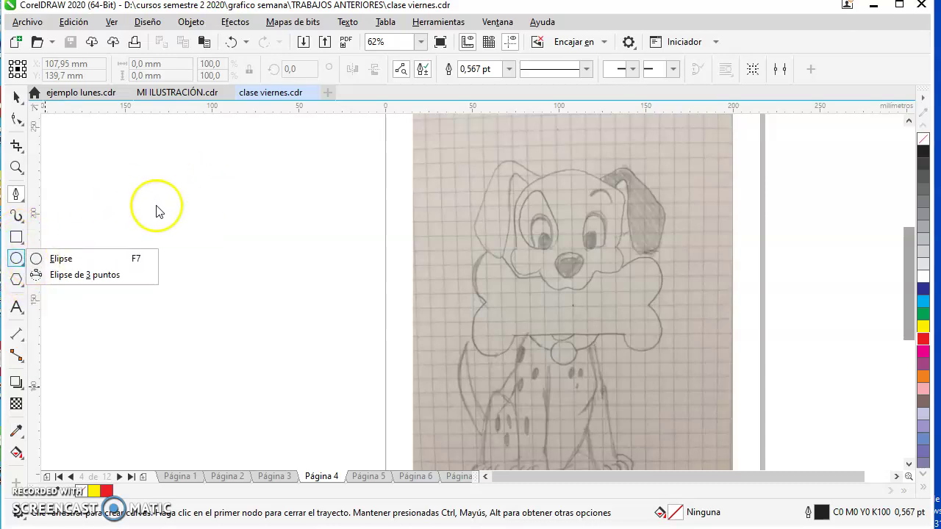
mouse_move(28, 198)
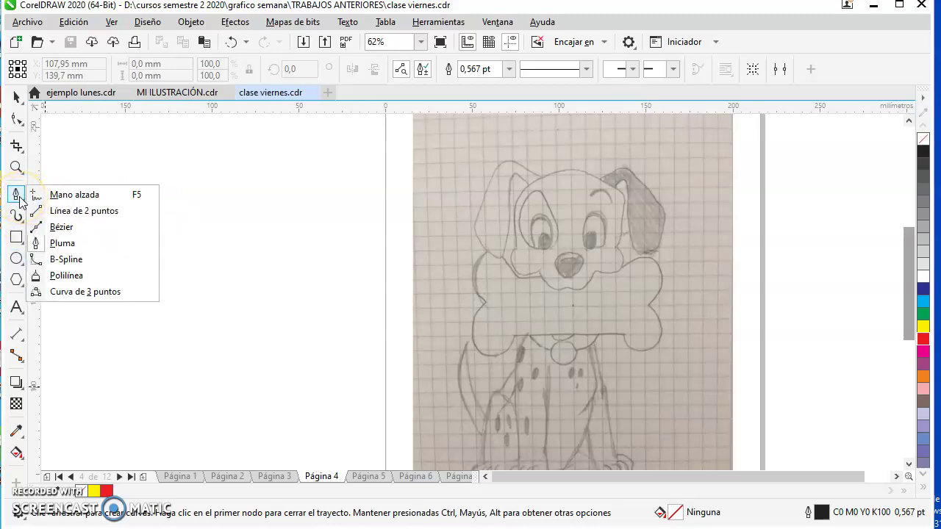
click(62, 199)
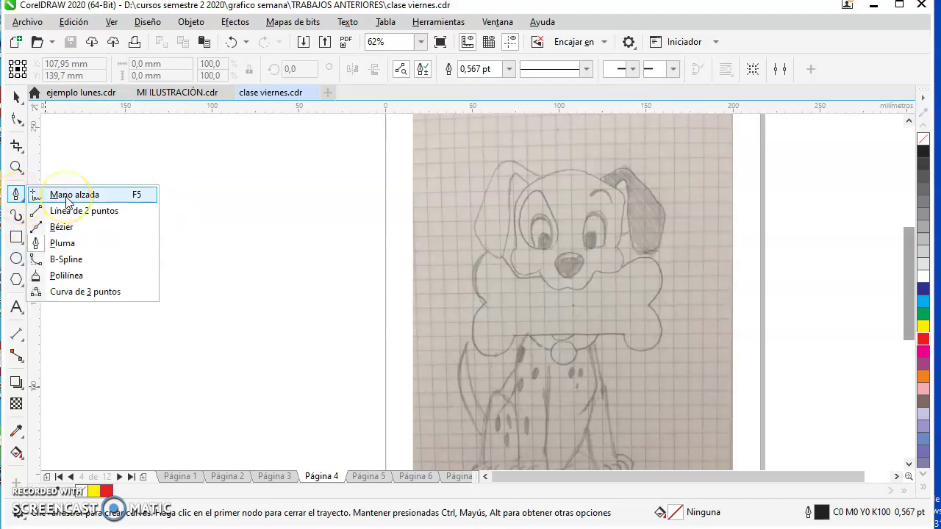
click(45, 174)
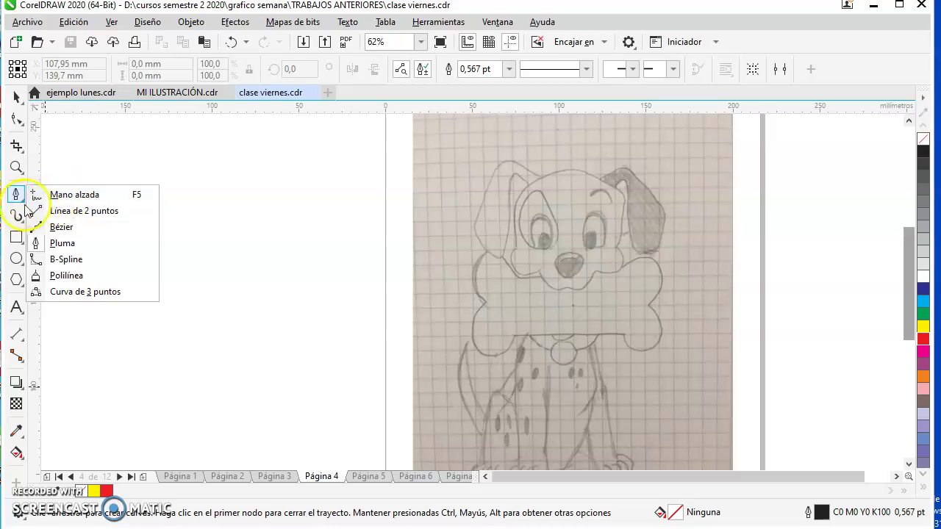
click(437, 22)
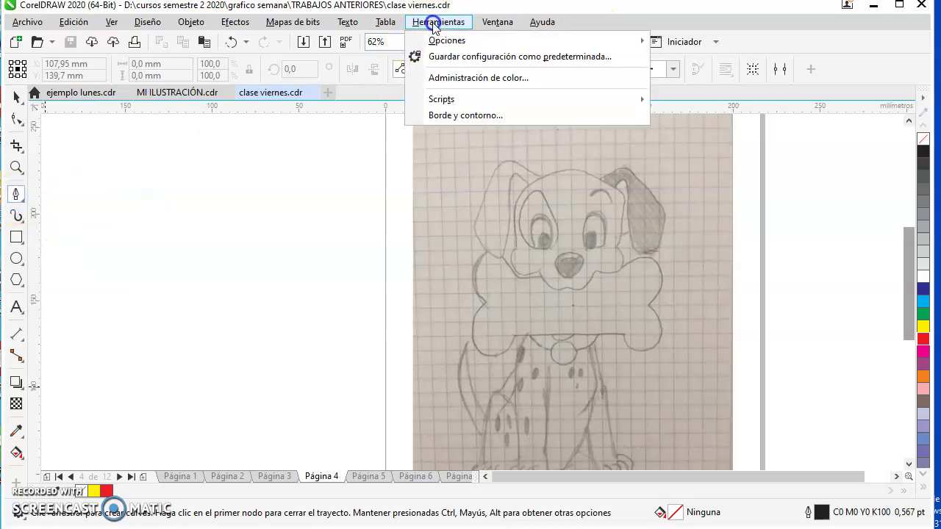
mouse_move(456, 45)
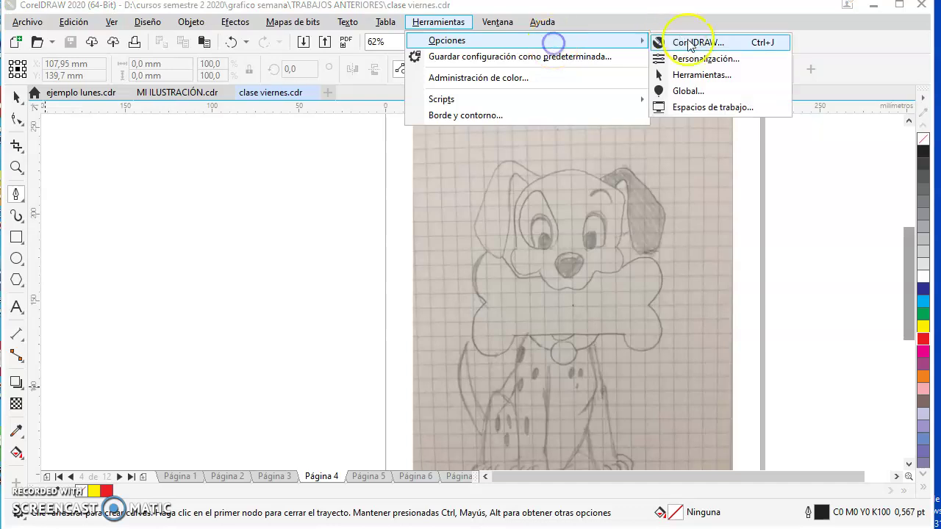
click(743, 42)
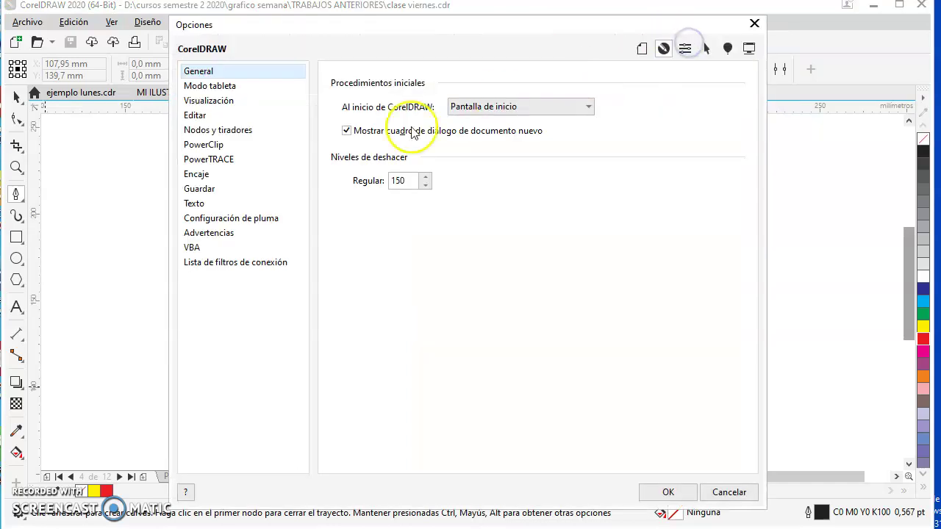
click(249, 94)
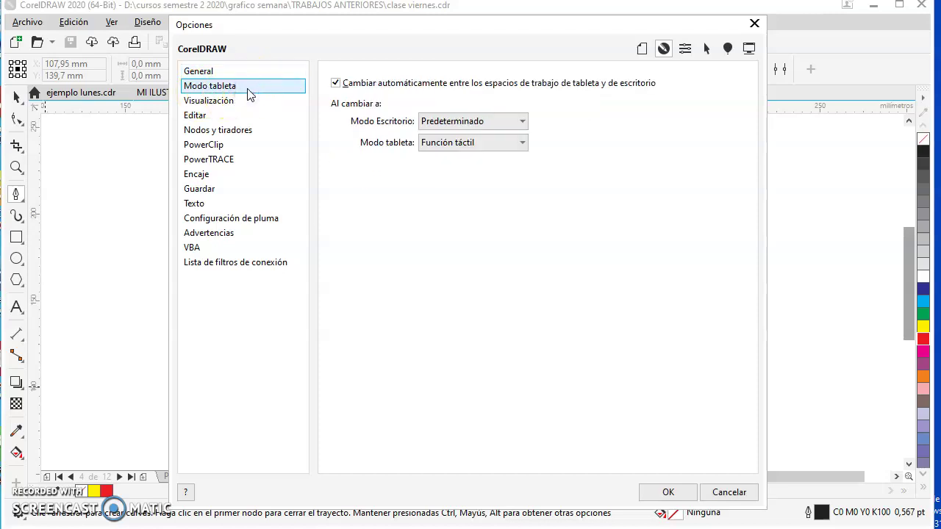
click(522, 122)
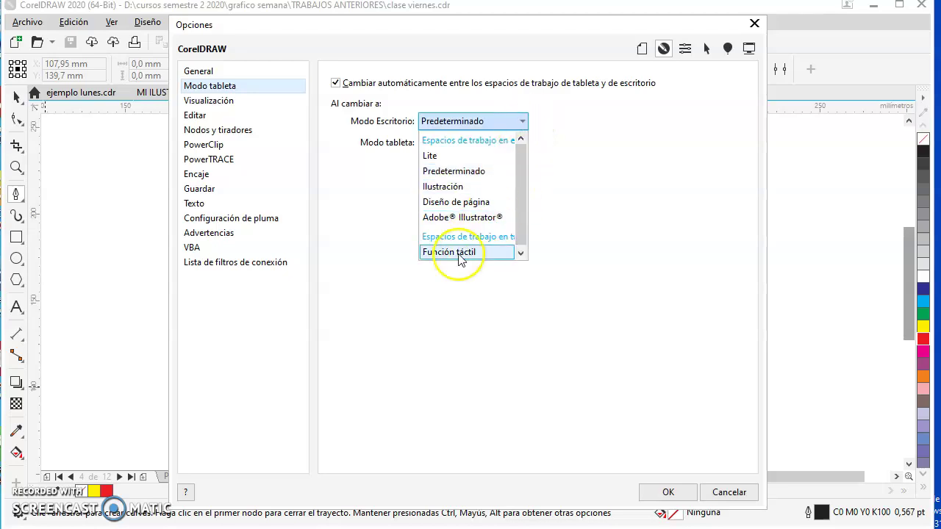
click(459, 254)
click(524, 122)
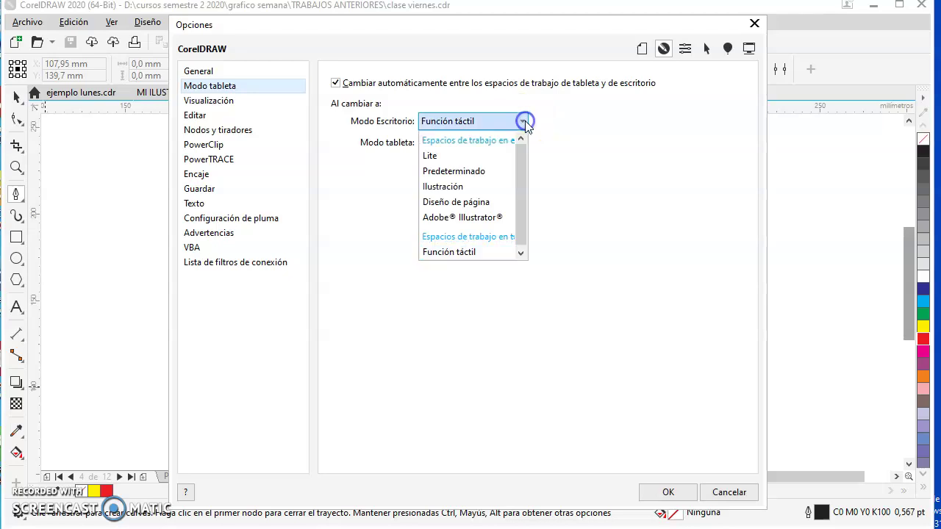
click(452, 170)
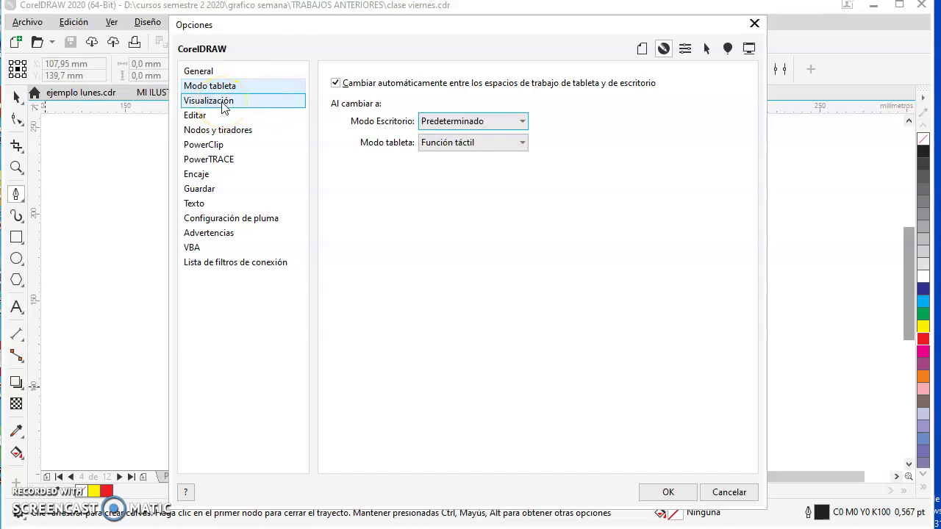
click(642, 49)
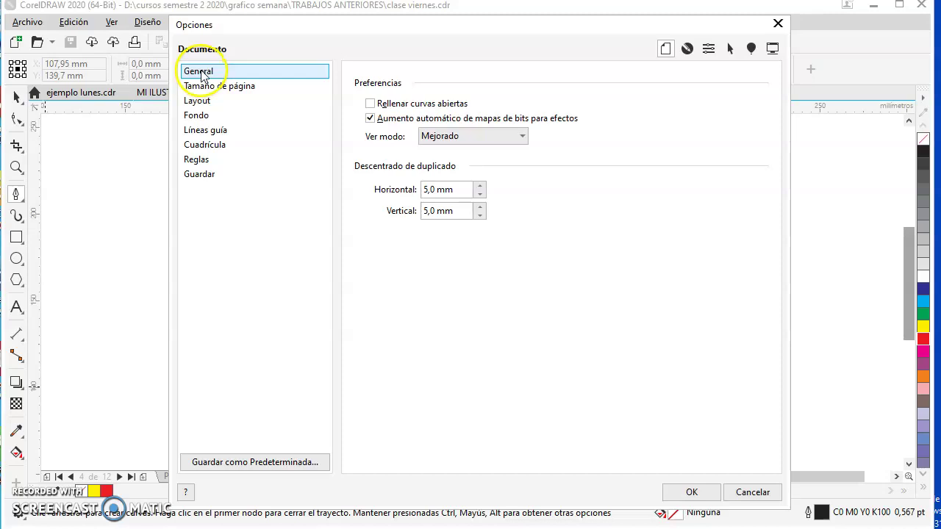
click(372, 104)
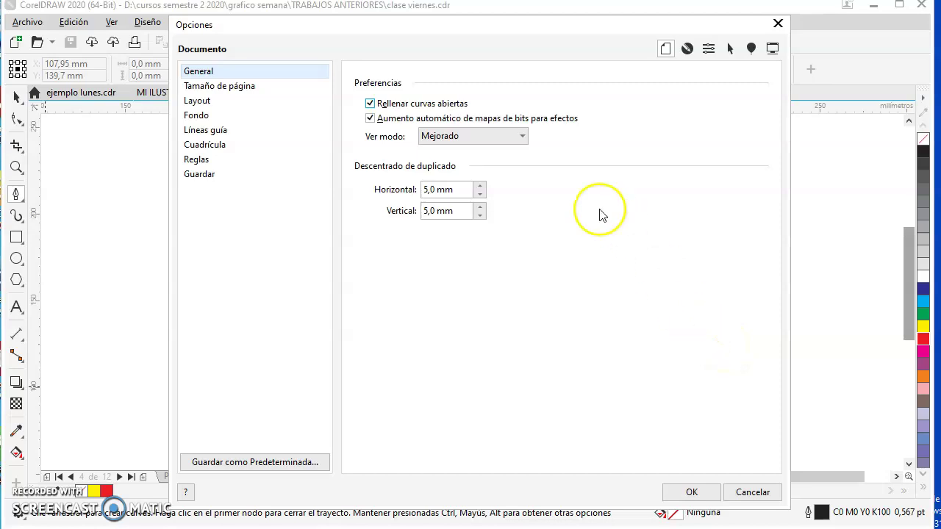
click(752, 492)
Enable filling of open curves (Rellenar curvas abiertas) in the document's general options and apply the change.
click(441, 26)
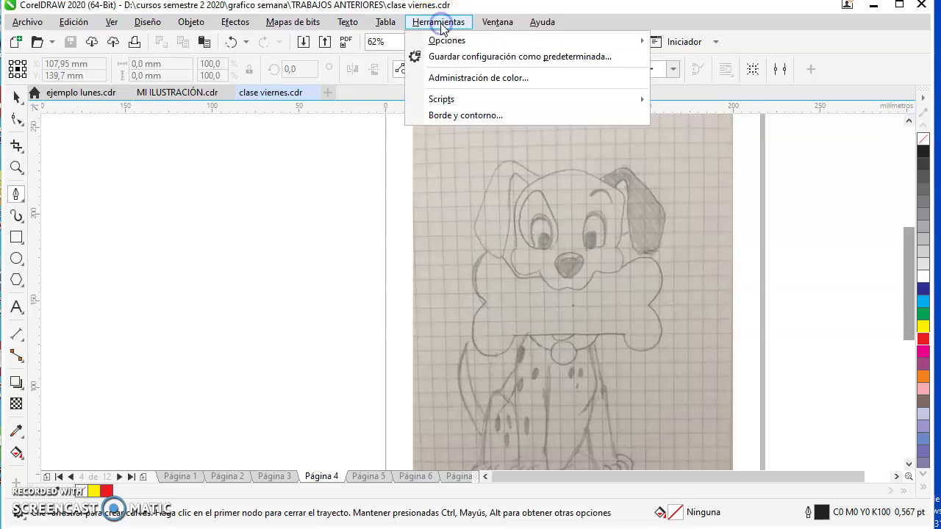
mouse_move(459, 41)
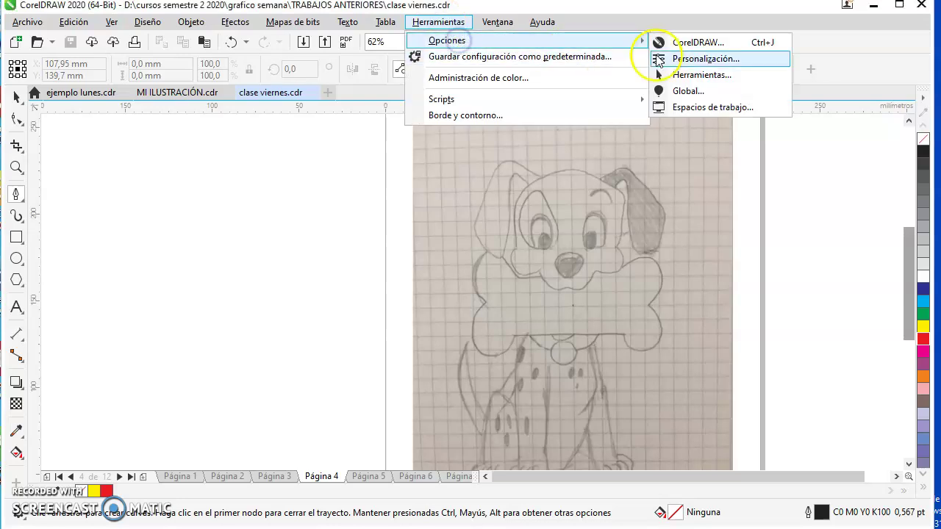
click(722, 44)
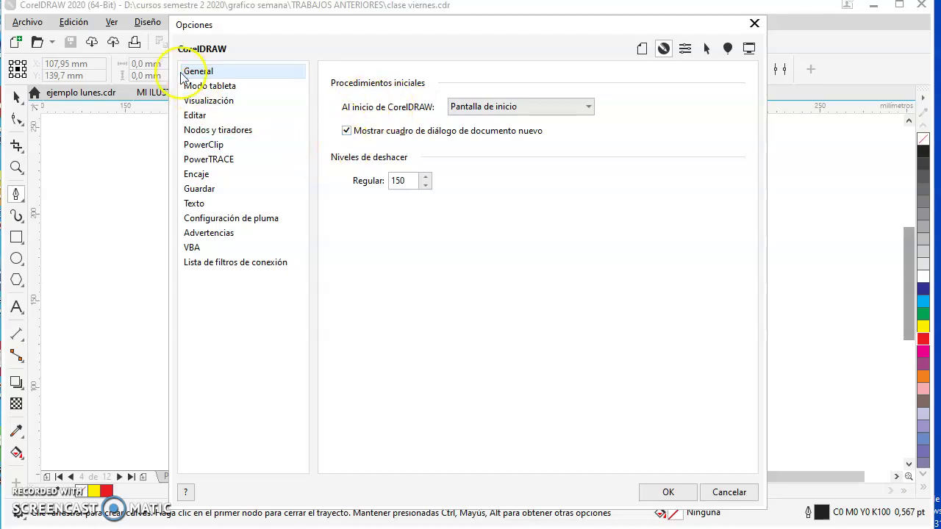
click(208, 87)
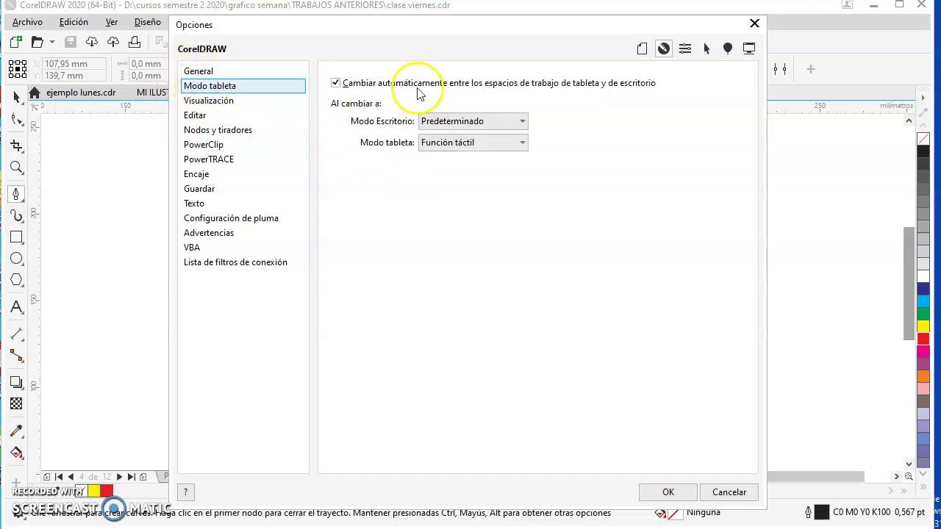
click(642, 49)
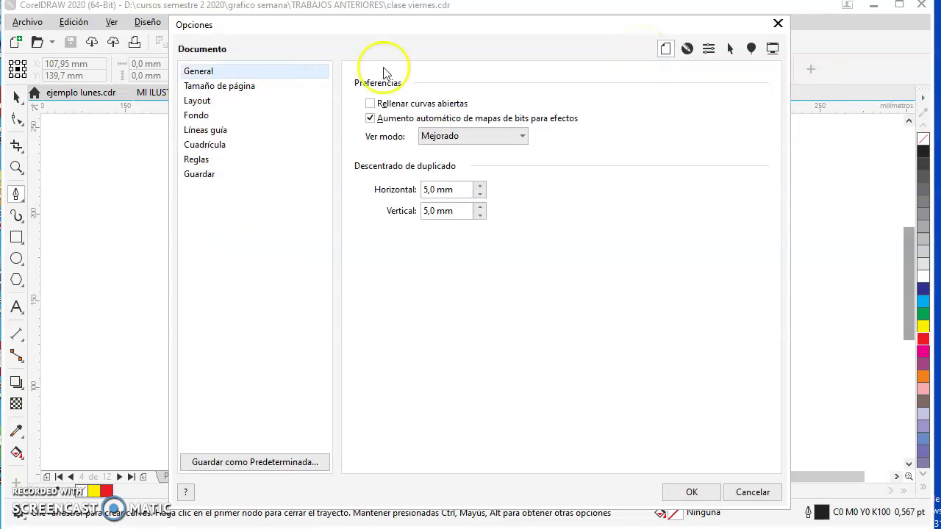
click(373, 104)
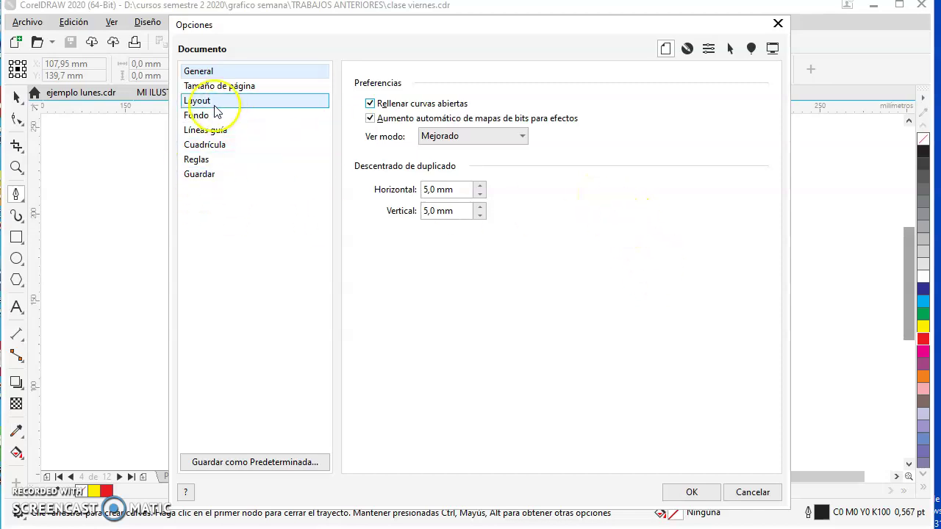
click(687, 492)
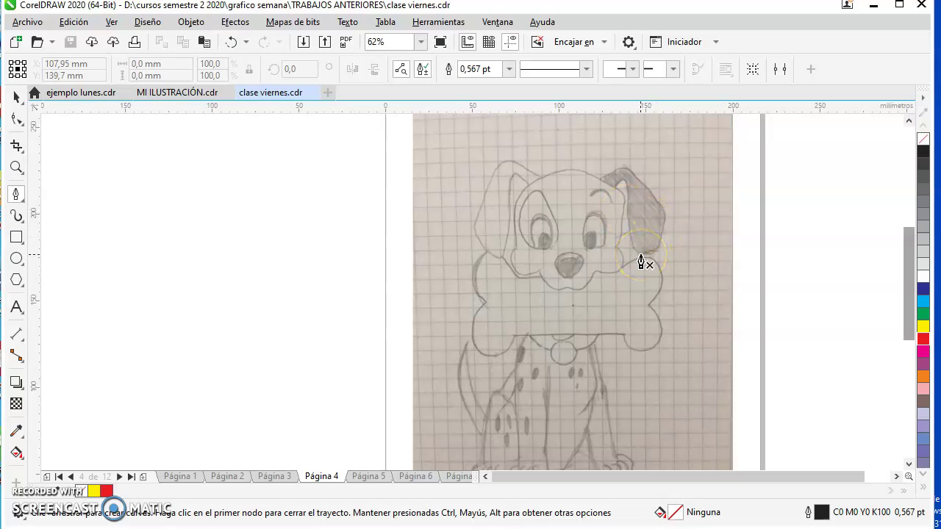
Unlock the dog sketch image on Página 4 and lock it again, testing that it cannot be selected.
right_click(547, 214)
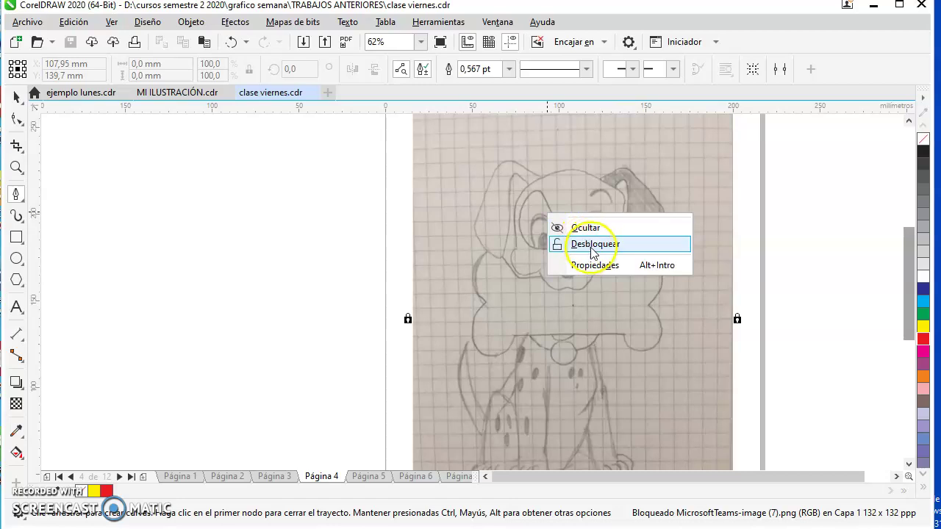
click(595, 245)
right_click(548, 207)
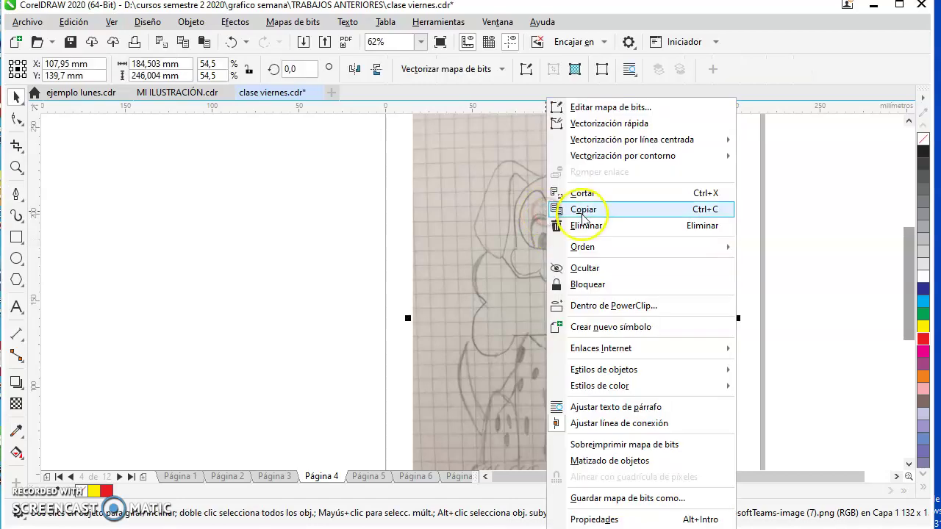
click(591, 286)
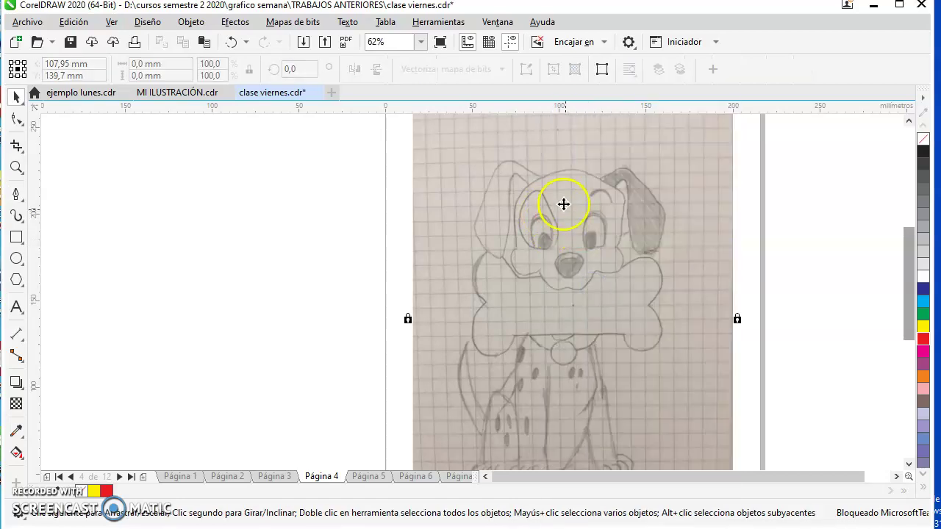
click(573, 279)
click(527, 269)
click(553, 243)
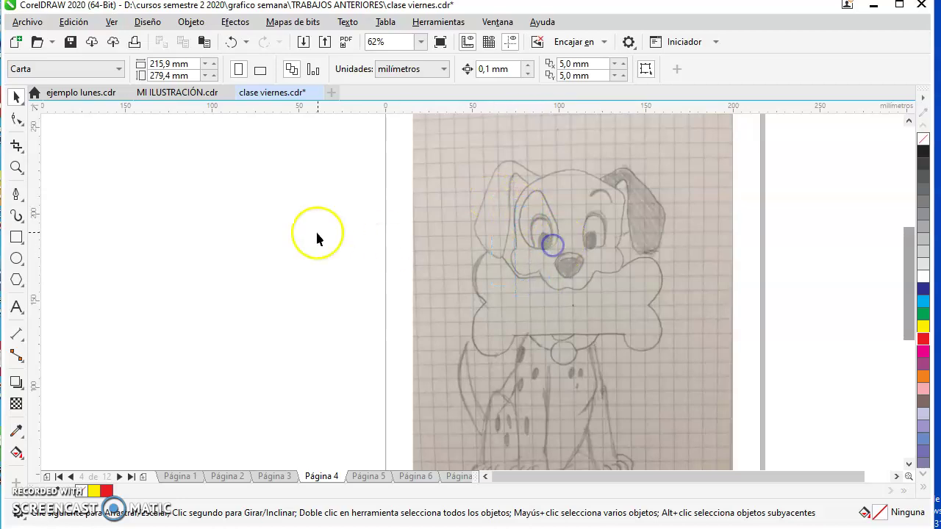
Trace the outer edge of the dog's shaded ear with the Pen tool, from the top of the head around the ear's tip.
click(16, 195)
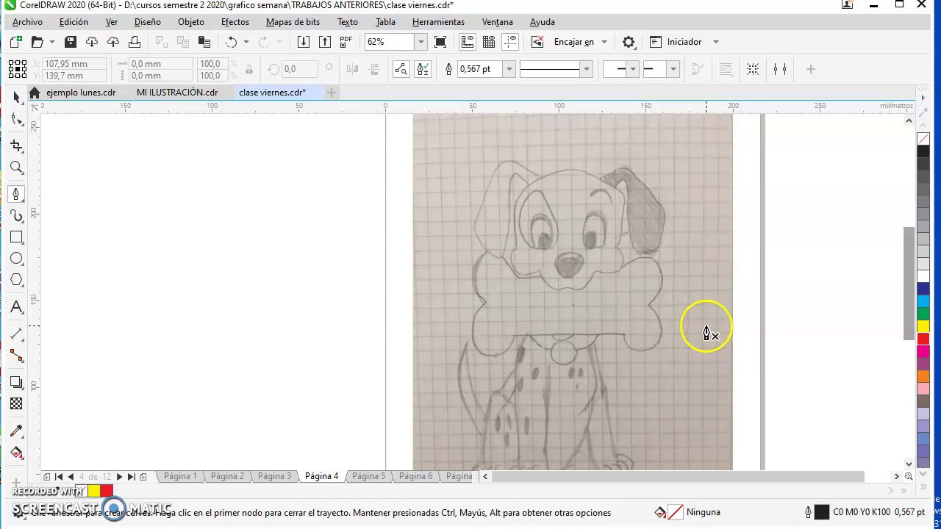
scroll(706, 335, up, 2)
scroll(706, 334, down, 4)
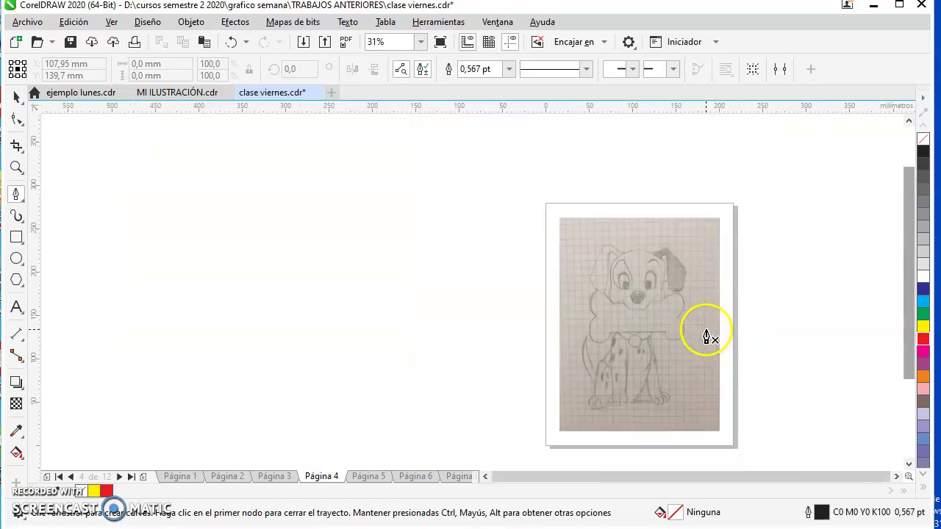
scroll(679, 352, up, 1)
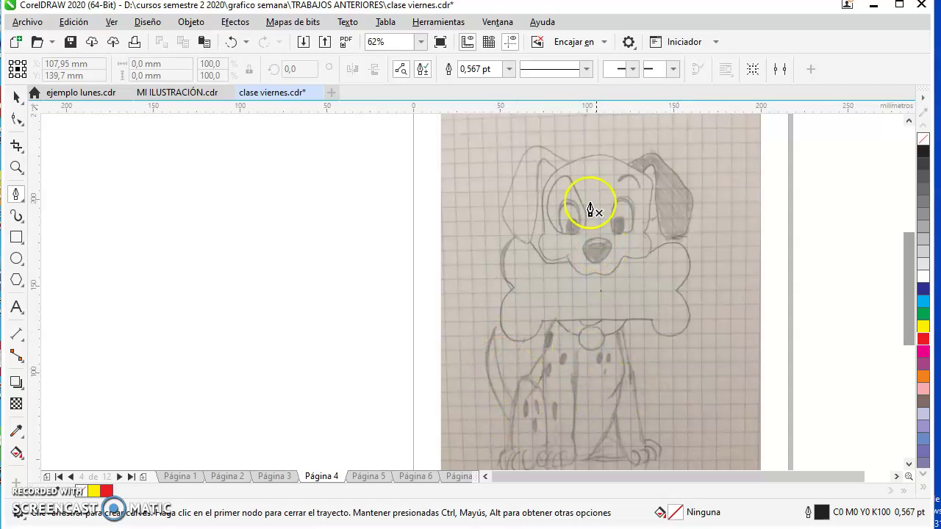
click(640, 157)
click(664, 159)
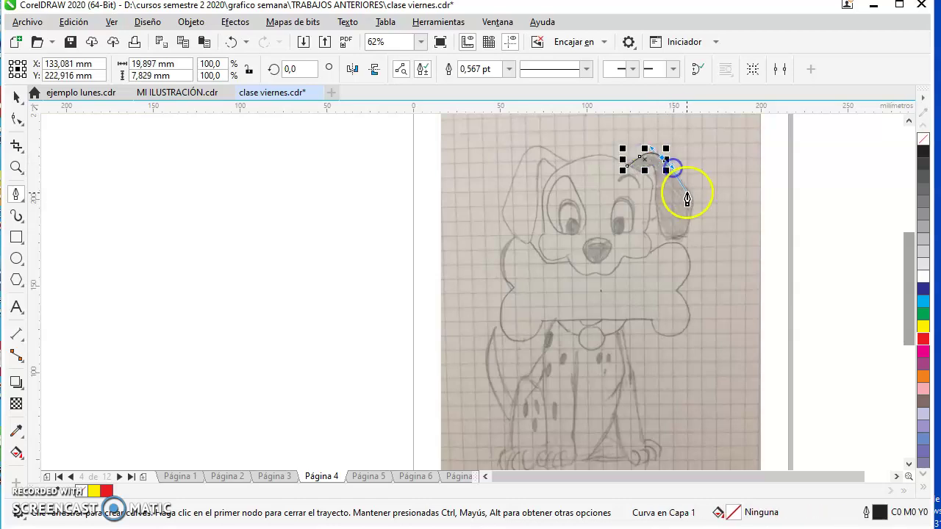
click(686, 191)
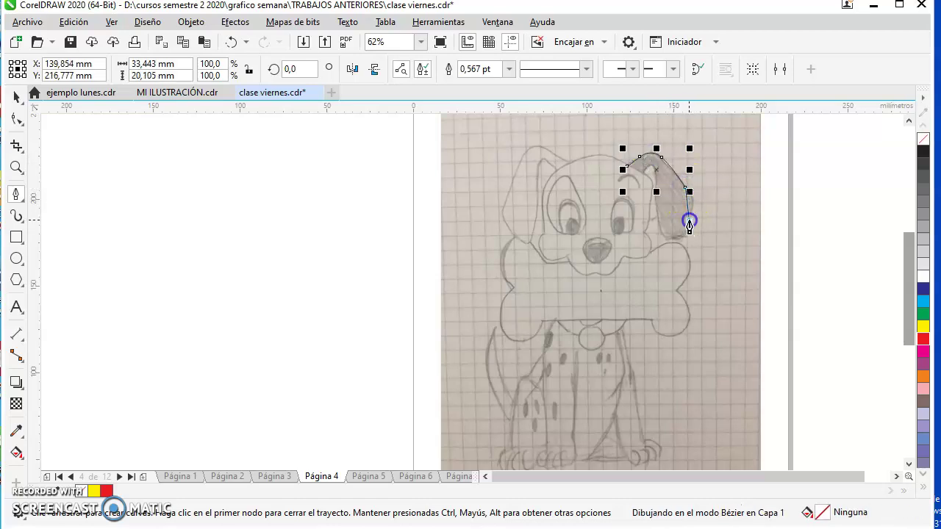
drag(680, 248, 654, 228)
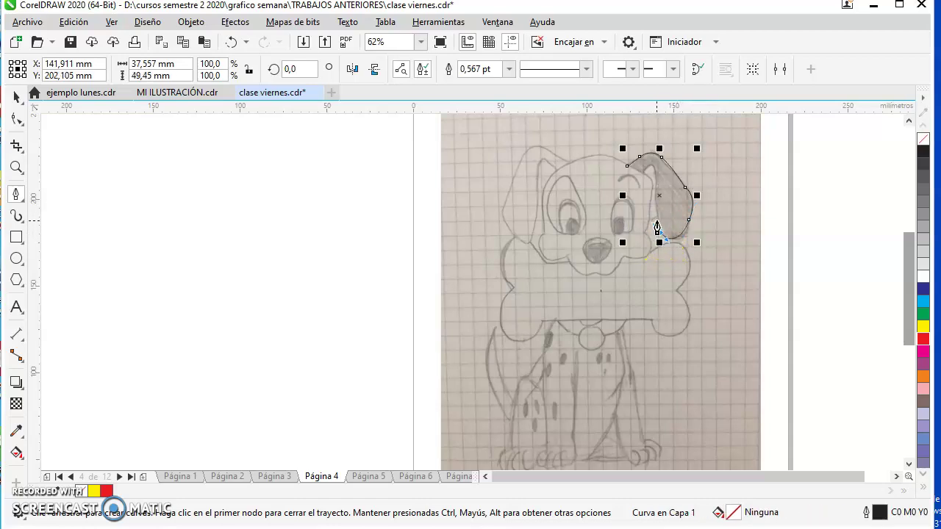
Trace the shaded ear's inner edge back to the start node, closing a shape about 38 by 49 mm, and fill it red.
click(657, 218)
drag(656, 192, 656, 193)
click(654, 184)
click(640, 171)
drag(641, 170, 640, 182)
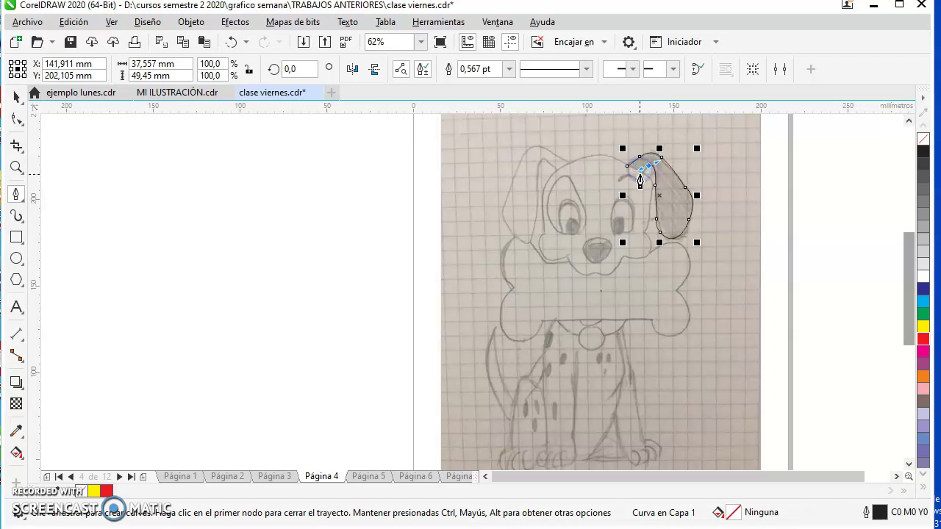
click(644, 174)
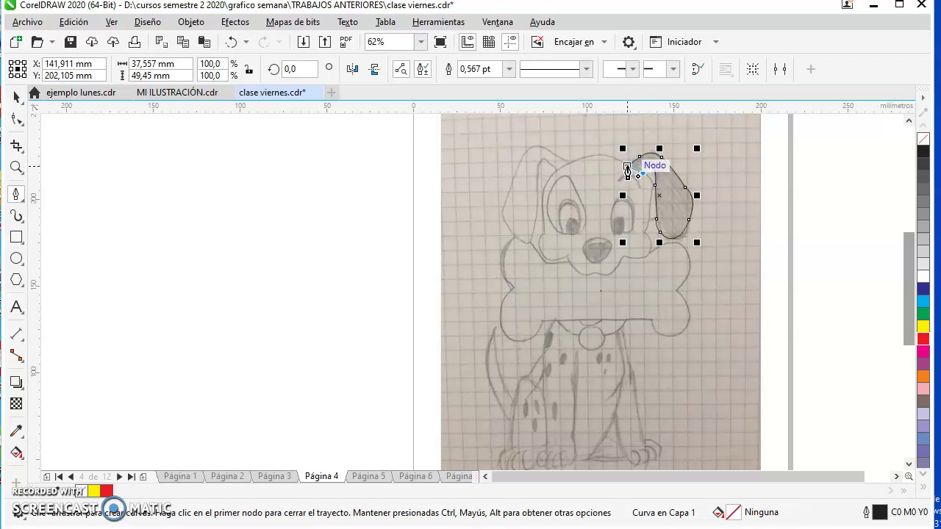
click(924, 337)
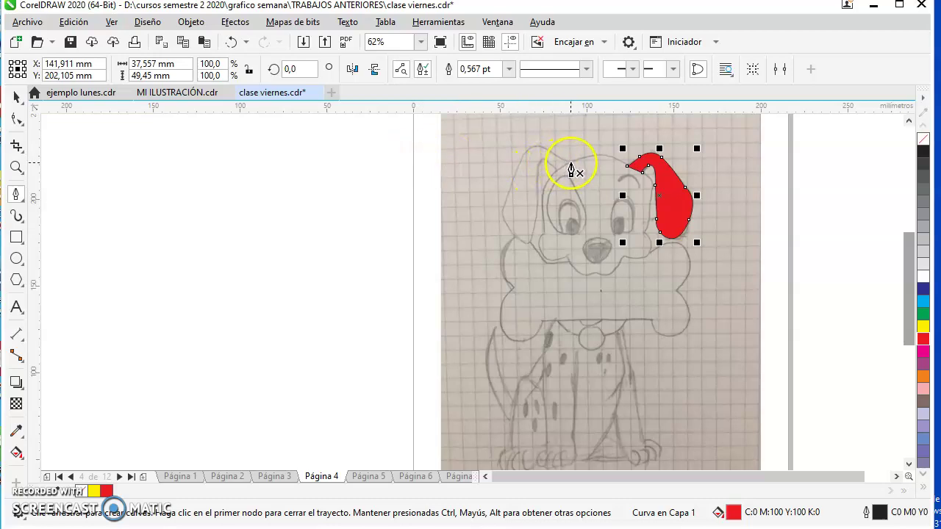
Trace the outer edge of the dog's other ear with the Pen tool, from the head around the ear's lower tip.
click(572, 163)
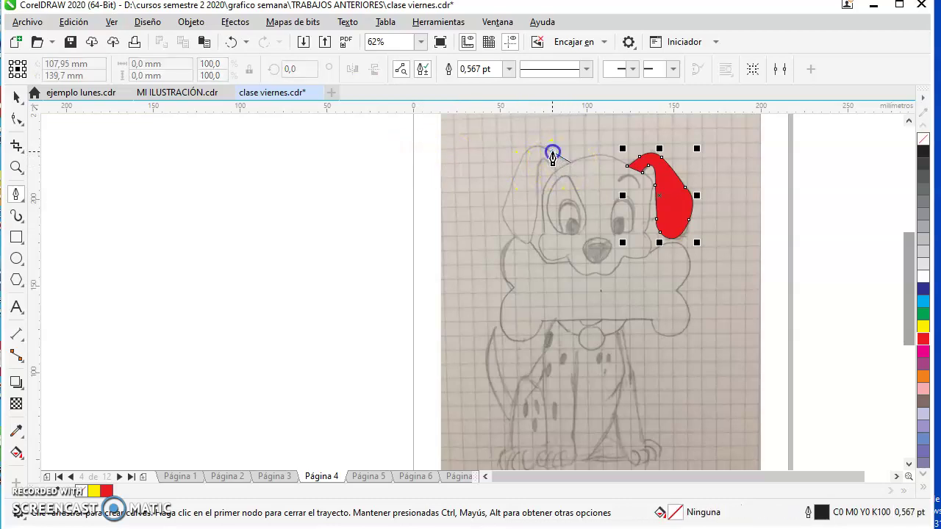
click(553, 154)
drag(522, 159, 531, 248)
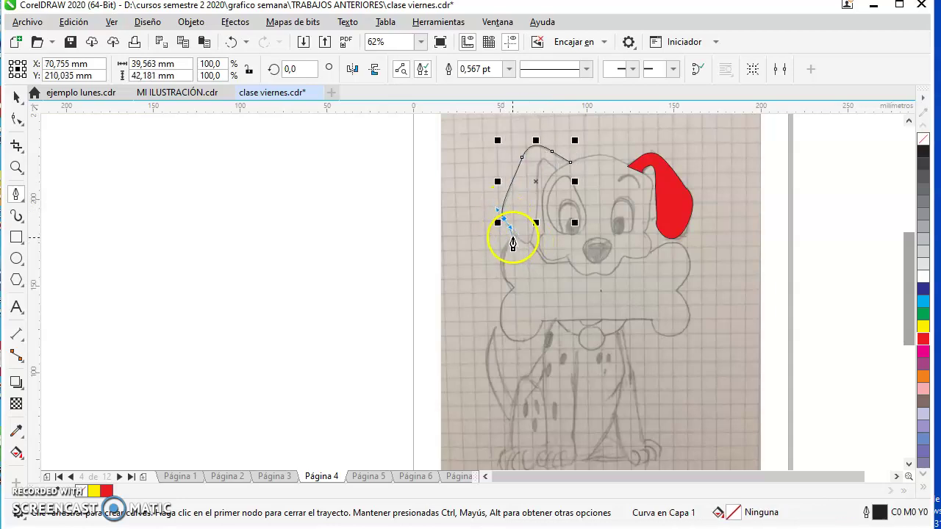
click(519, 236)
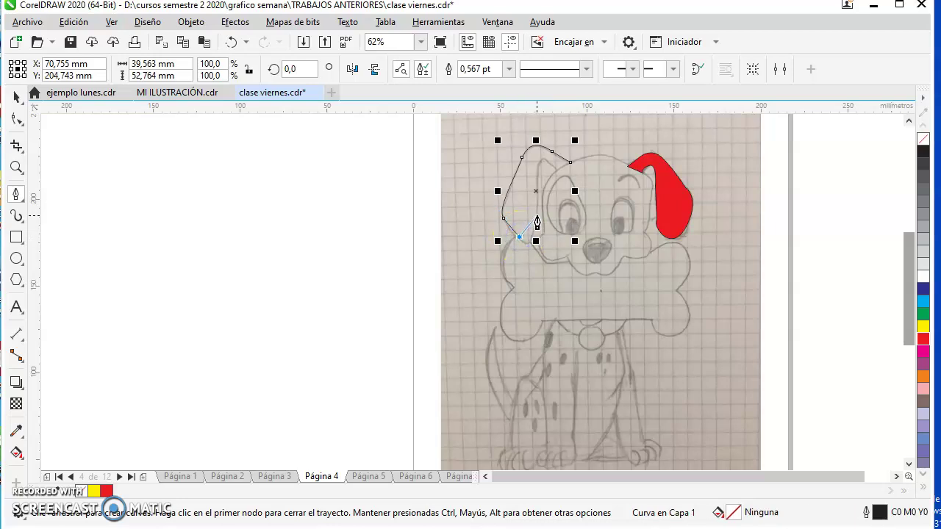
drag(538, 223, 535, 206)
Trace that ear's inner edge back up to the head line, leaving an open shape about 40 by 56 mm, and fill it yellow.
click(540, 178)
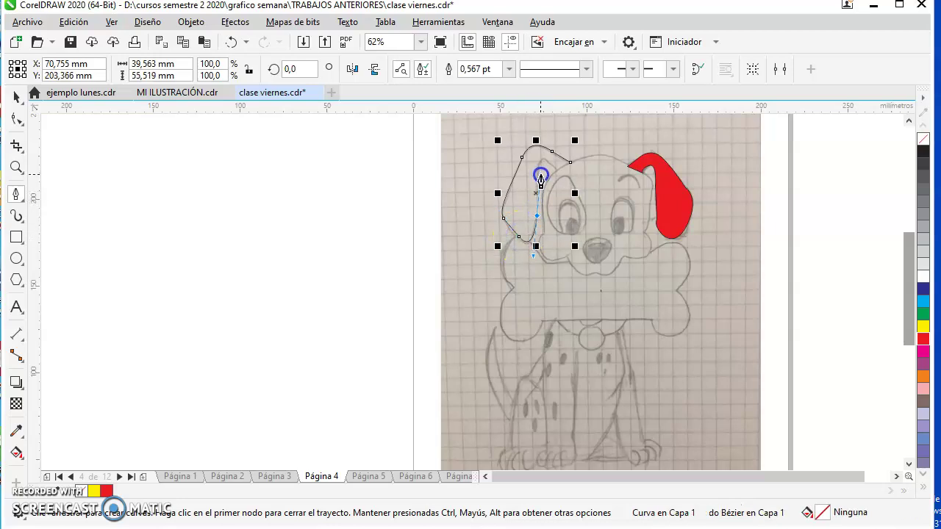
click(539, 176)
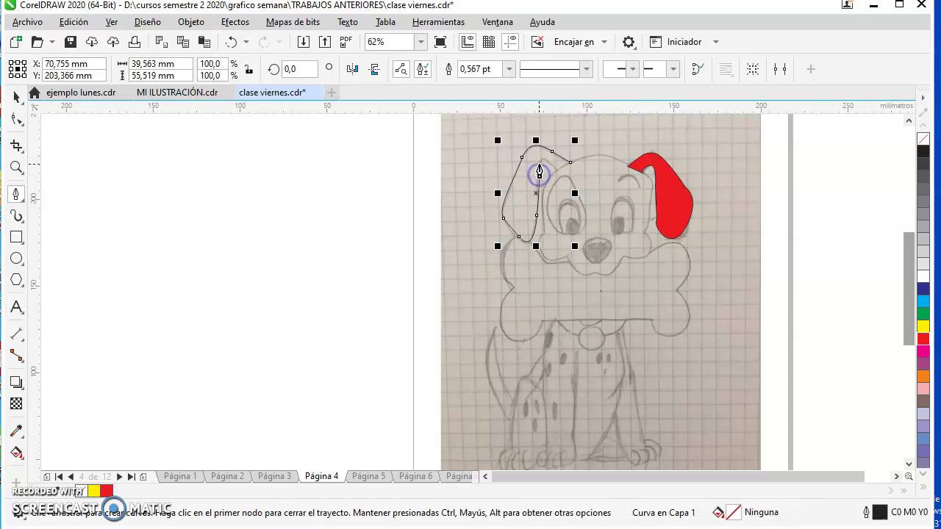
click(551, 166)
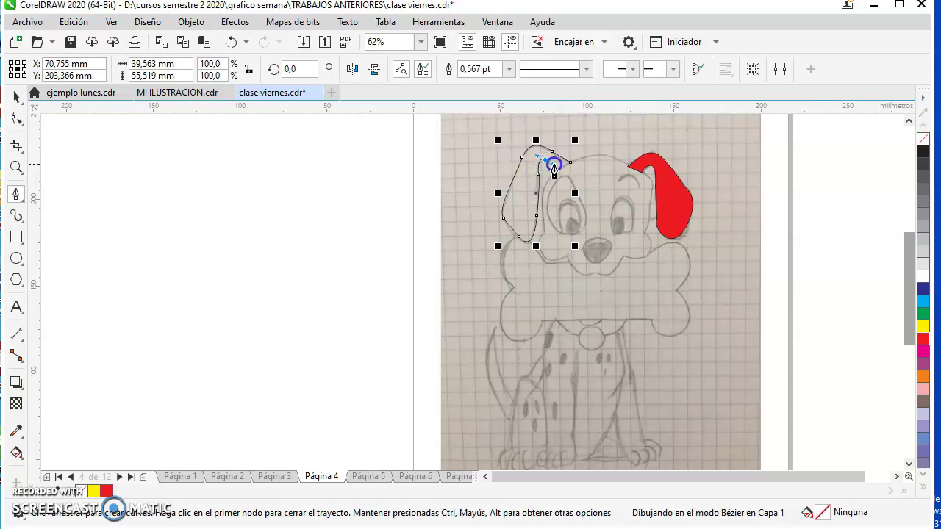
drag(554, 167, 557, 182)
click(557, 169)
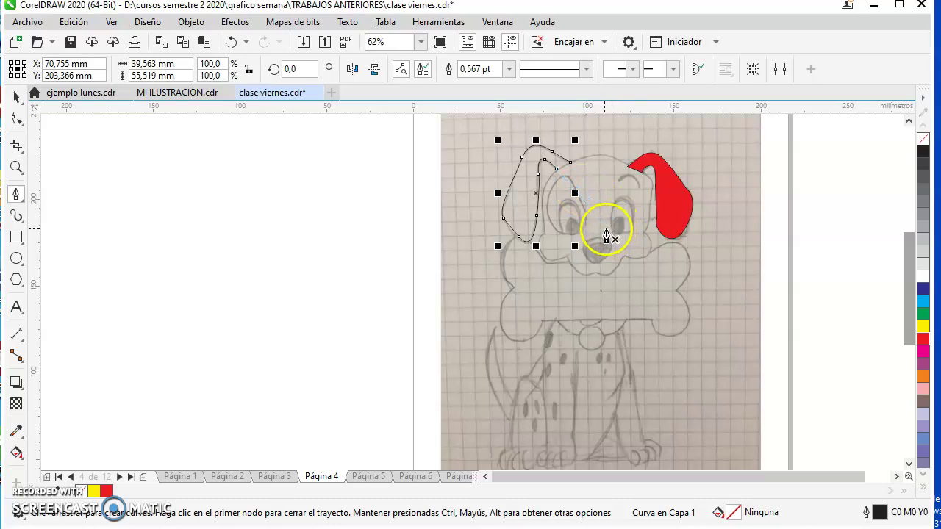
click(920, 326)
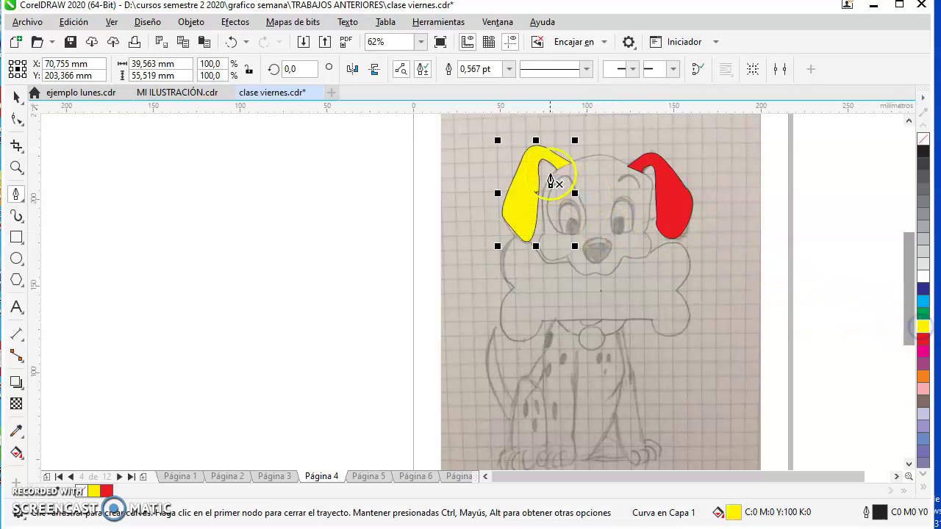
Move the yellow ear's inner end node onto the sketched head outline with the Shape tool.
scroll(557, 163, down, 2)
scroll(561, 169, up, 4)
scroll(561, 170, up, 2)
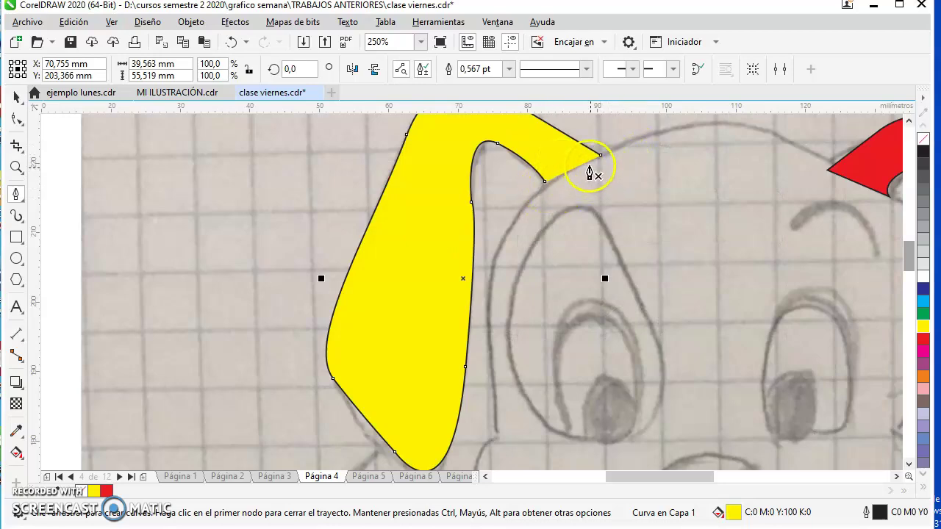
click(16, 121)
drag(544, 184, 552, 189)
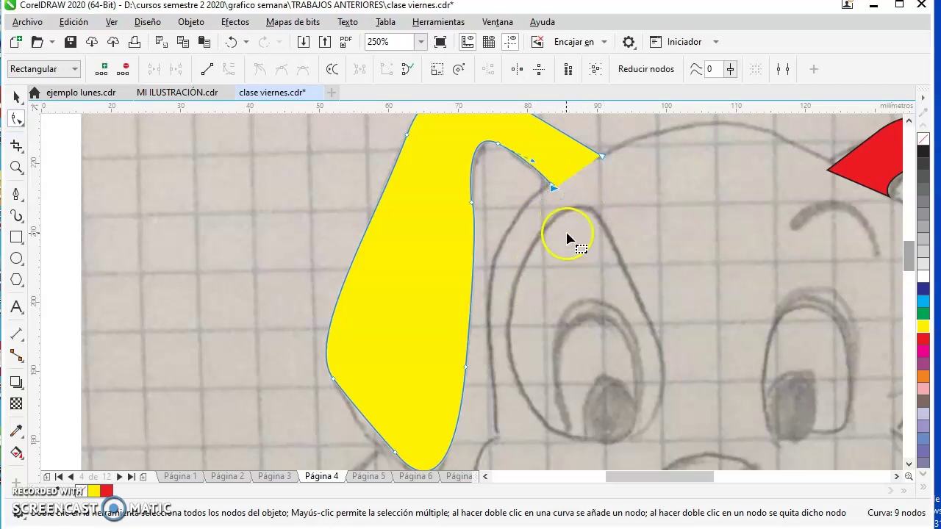
scroll(599, 274, up, 2)
scroll(600, 275, down, 2)
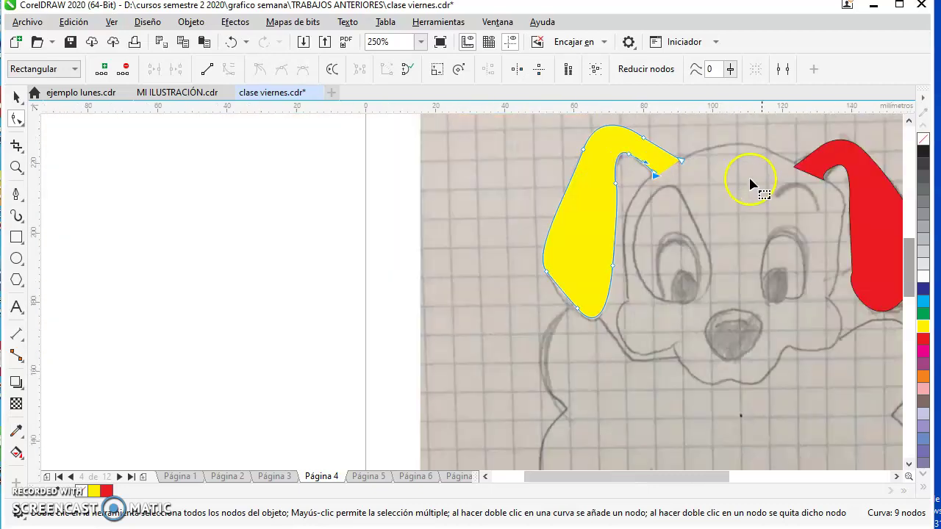
Move the red ear's tip node and its inner corner node onto the sketched head outline.
scroll(860, 178, up, 2)
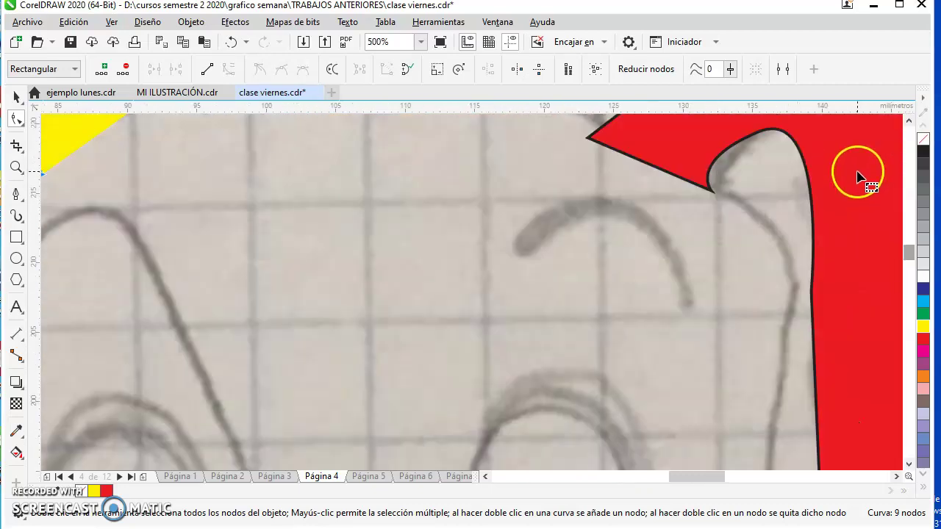
click(909, 120)
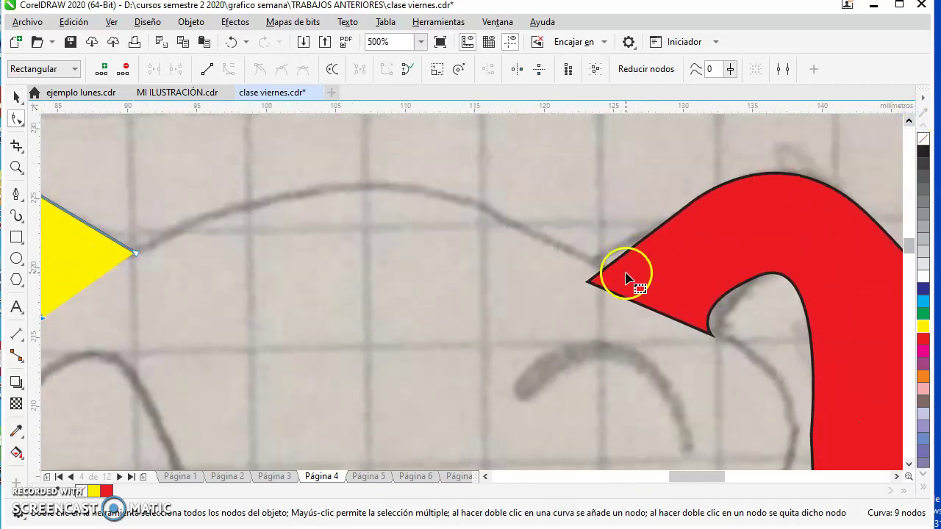
click(625, 278)
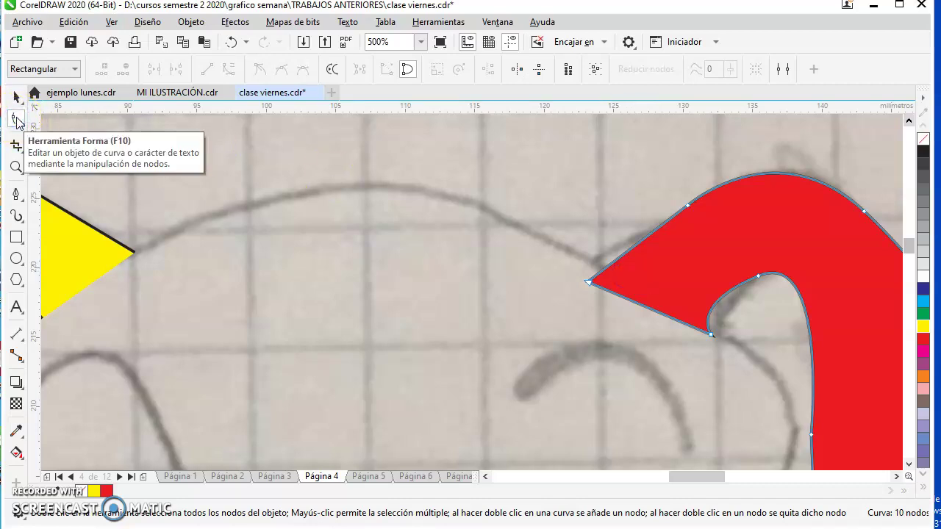
drag(589, 284, 597, 265)
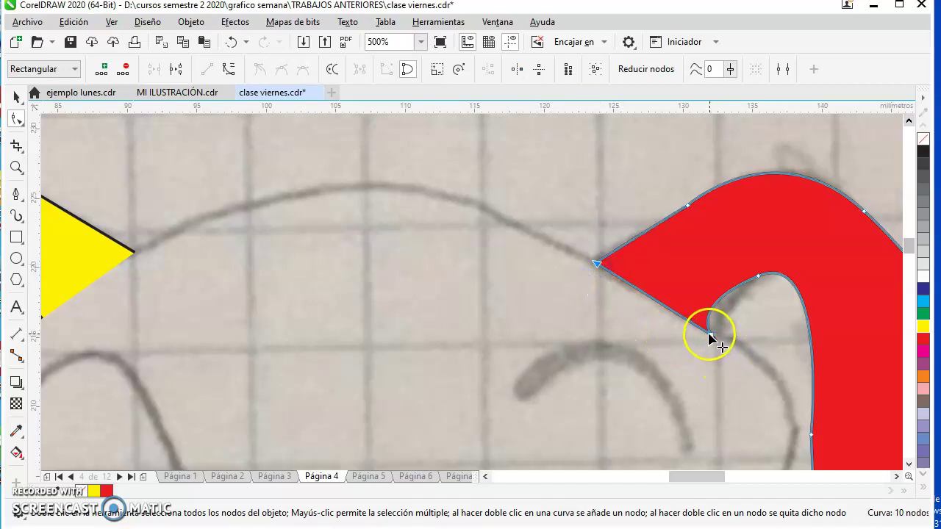
drag(711, 335, 721, 334)
Convert the node on the red ear's inner fold to a cusp and reshape its curve to follow the sketch.
mouse_move(691, 307)
mouse_down()
mouse_move(725, 298)
mouse_move(685, 302)
mouse_up()
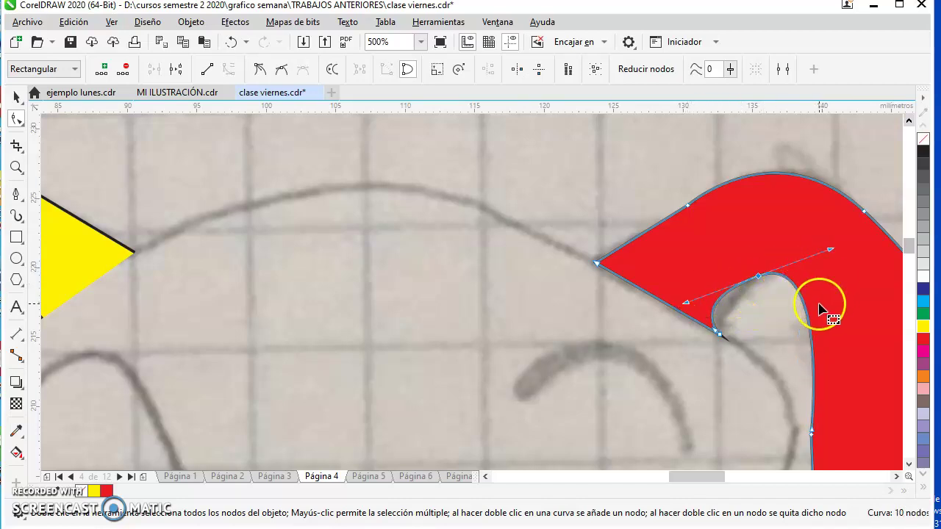
click(259, 70)
drag(685, 303, 723, 298)
click(720, 335)
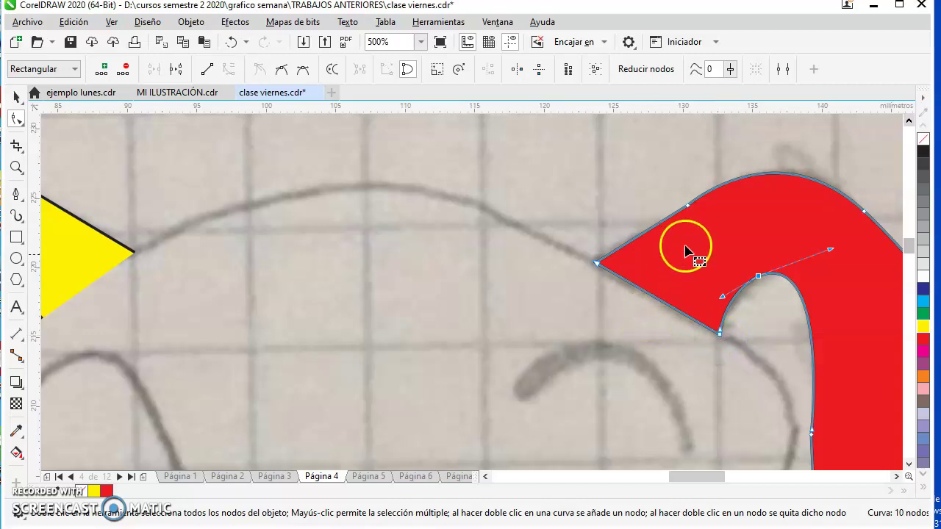
Shift the upper node on the red ear's outer edge slightly toward the ear's tip to match the sketch.
click(687, 208)
drag(683, 204, 677, 204)
click(674, 165)
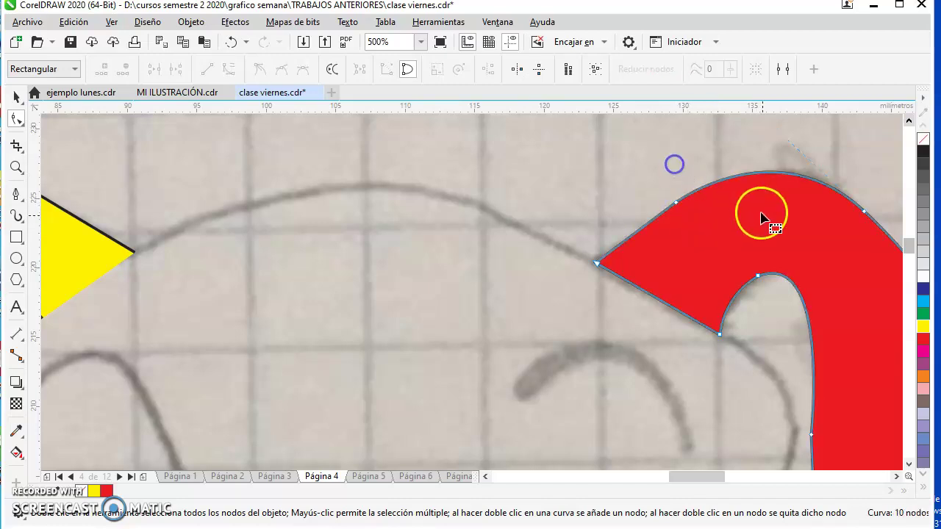
scroll(855, 325, down, 2)
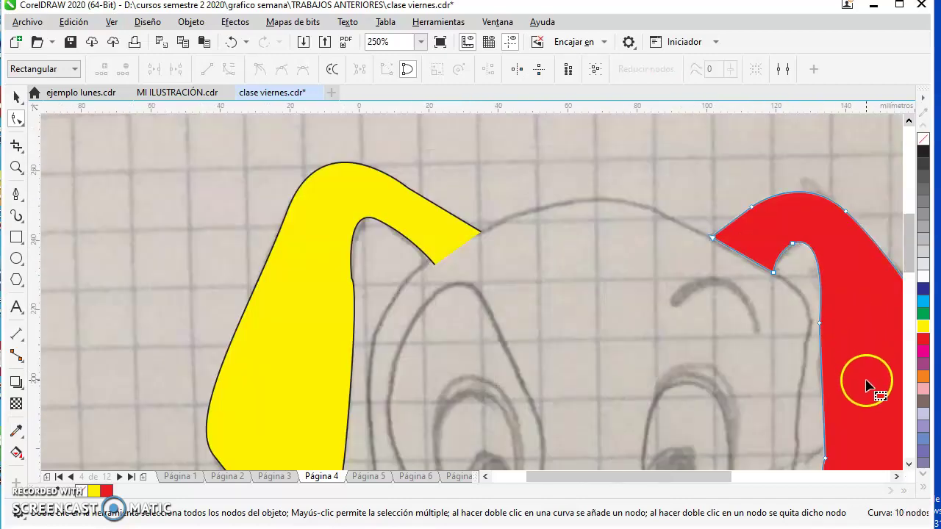
scroll(868, 384, down, 2)
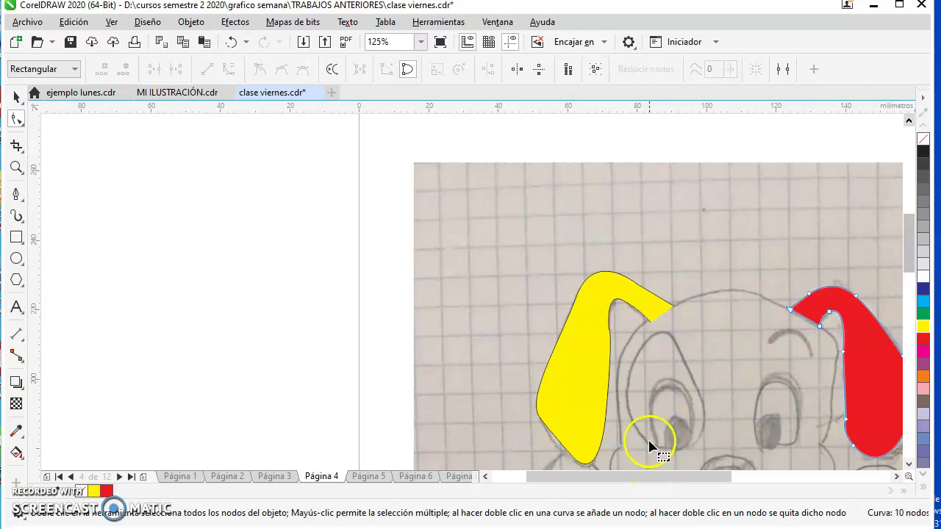
Trace the eye nearer the red ear and the large patch around the other eye with the LiveSketch tool.
scroll(657, 437, up, 2)
drag(910, 257, 919, 286)
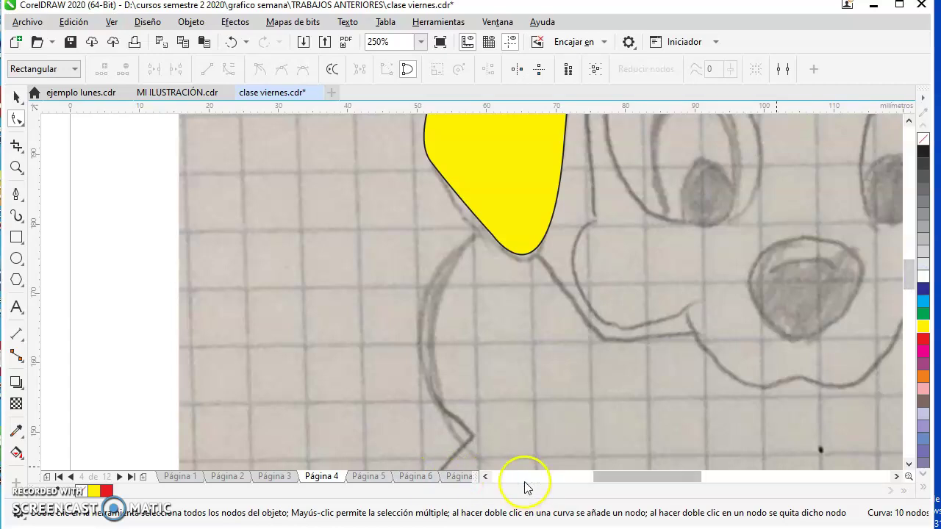
drag(624, 480, 667, 478)
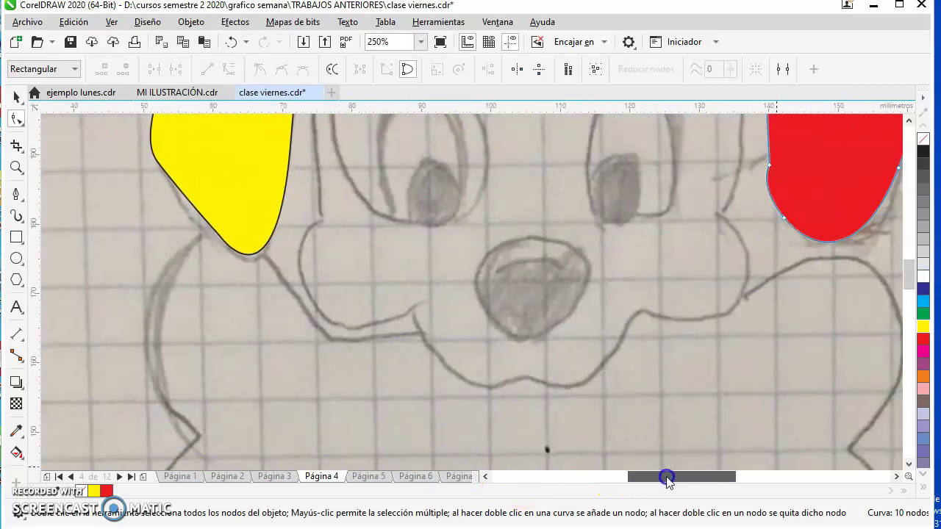
click(910, 121)
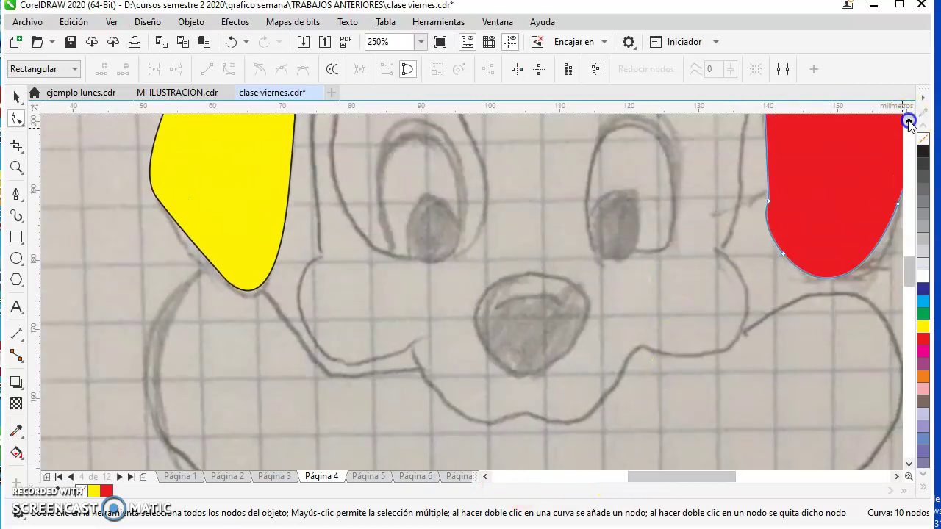
click(22, 222)
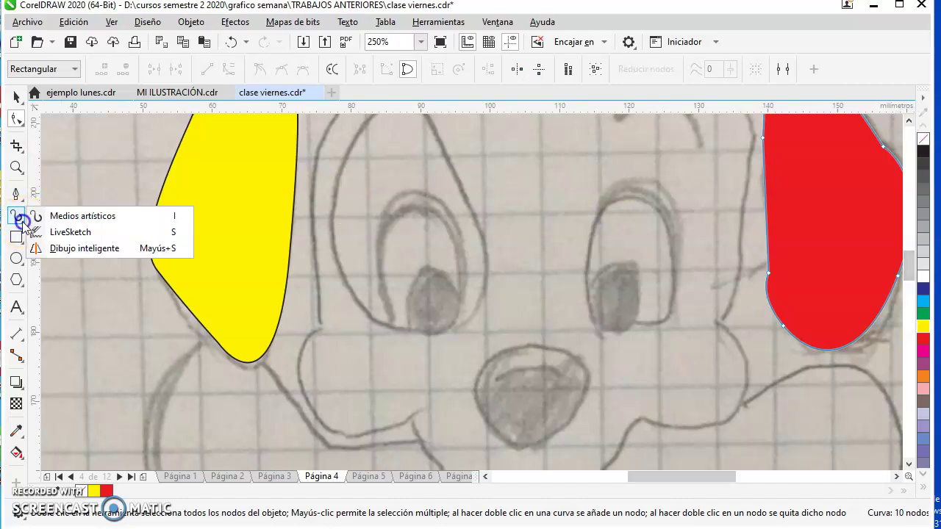
click(70, 232)
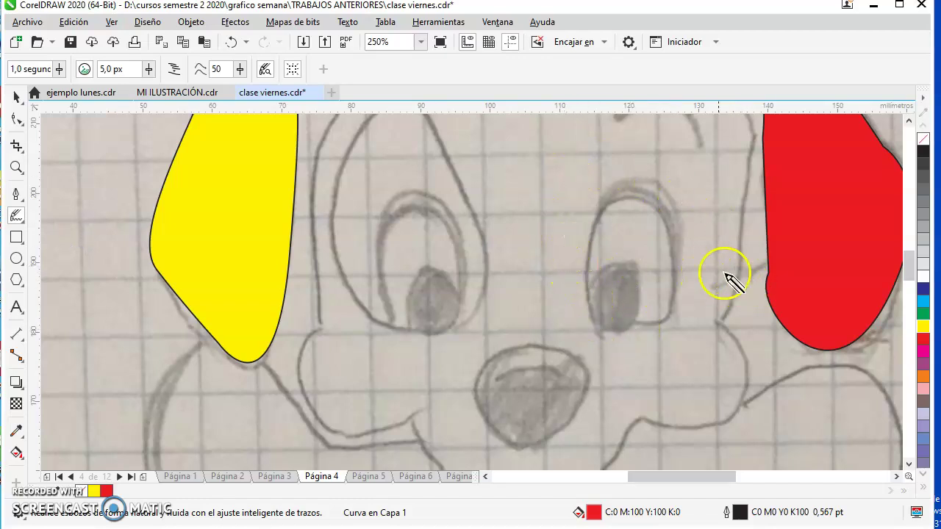
mouse_move(595, 326)
mouse_down()
mouse_move(589, 233)
mouse_move(606, 206)
mouse_move(646, 204)
mouse_move(671, 255)
mouse_move(667, 313)
mouse_move(594, 327)
mouse_up()
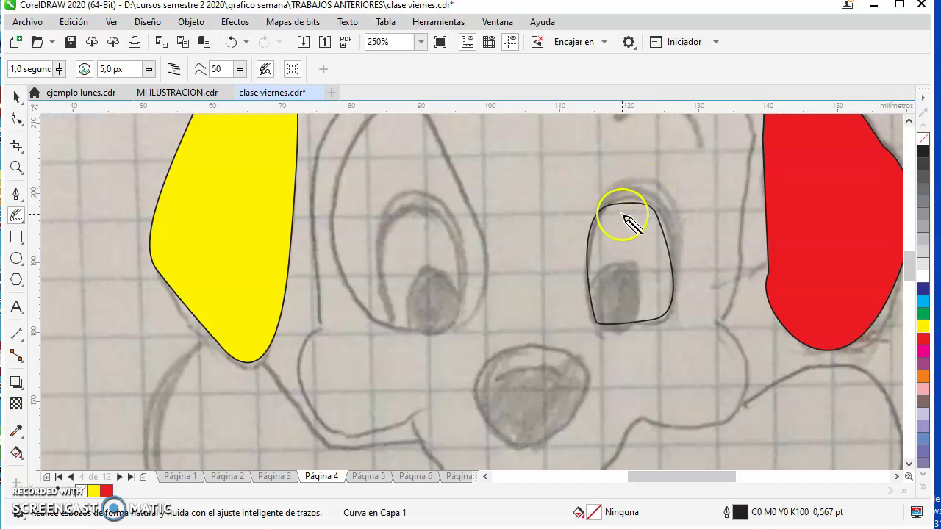
click(909, 119)
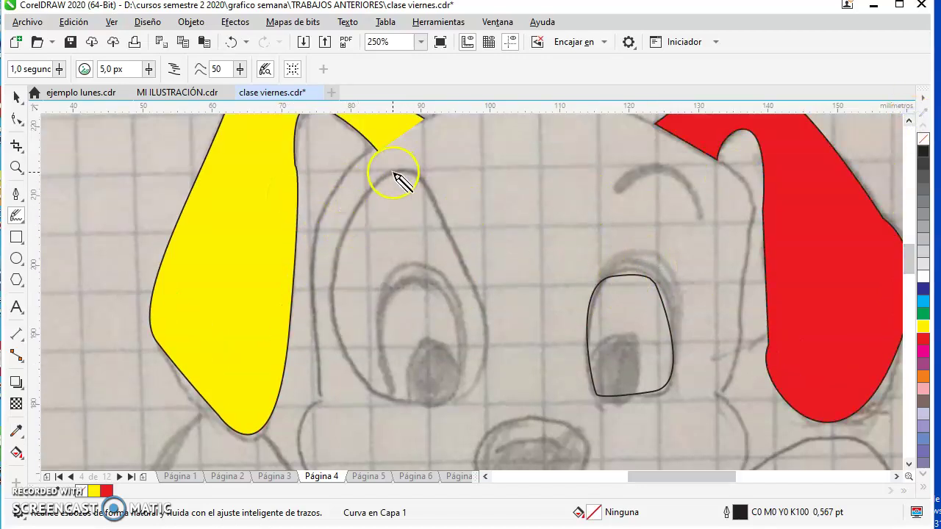
mouse_move(397, 173)
mouse_down()
mouse_move(427, 200)
mouse_move(475, 298)
mouse_move(486, 342)
mouse_move(466, 391)
mouse_move(414, 399)
mouse_move(361, 377)
mouse_move(342, 331)
mouse_move(332, 275)
mouse_move(342, 216)
mouse_move(399, 172)
mouse_up()
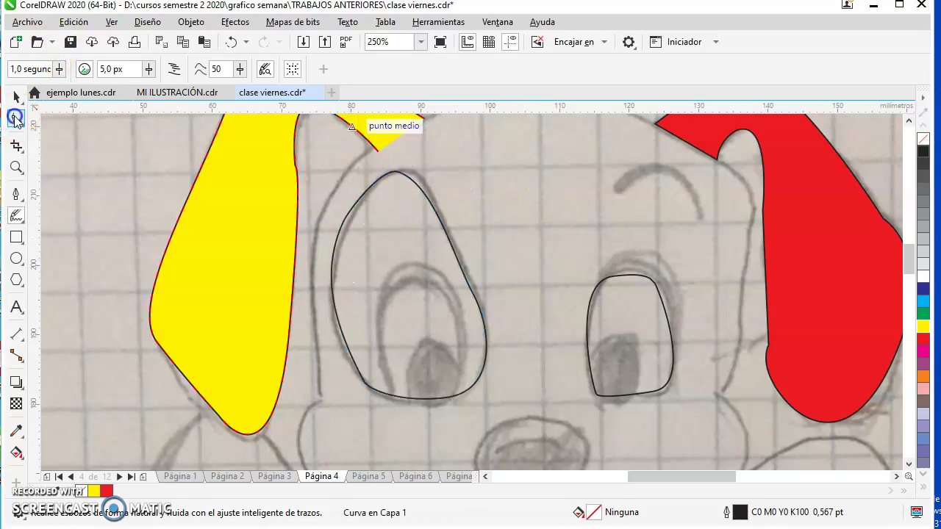
Select all nodes of the eye patch curve, convert them to cusps, and reduce the curve to three nodes by smoothing.
click(16, 120)
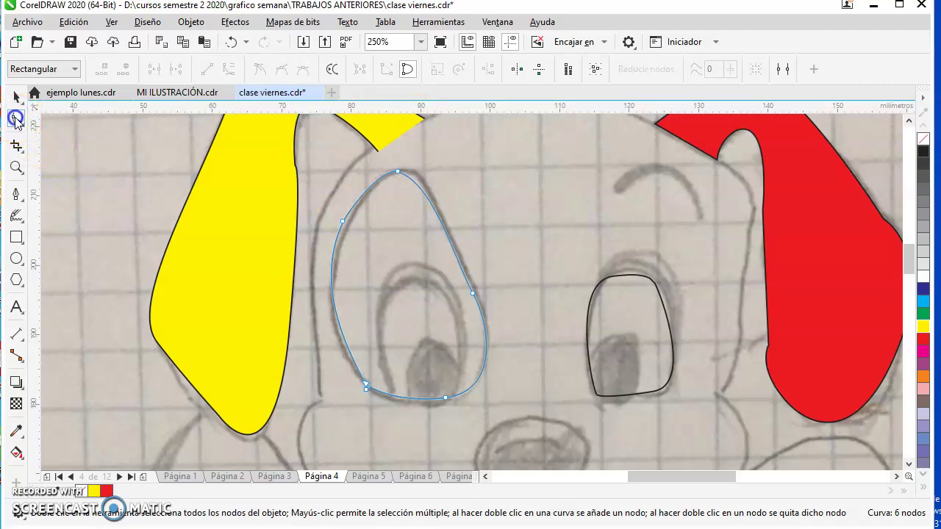
click(346, 208)
click(17, 120)
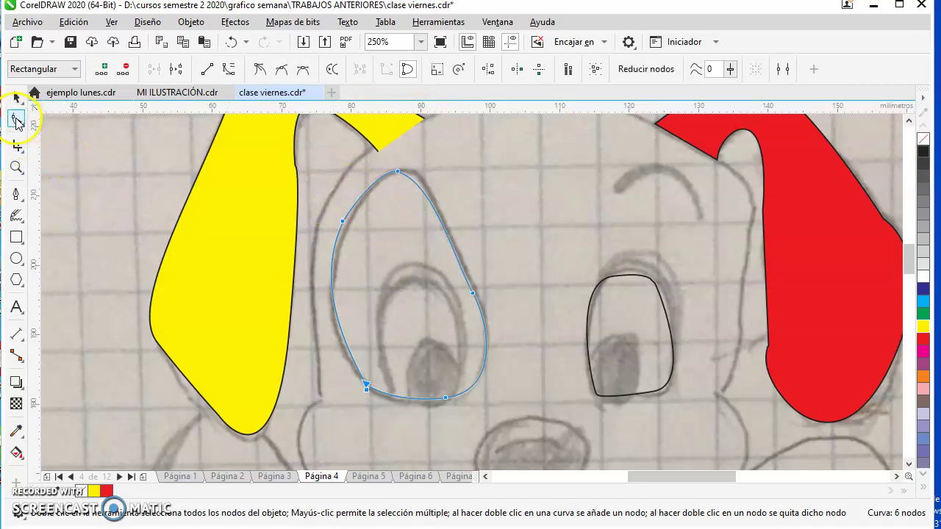
click(259, 69)
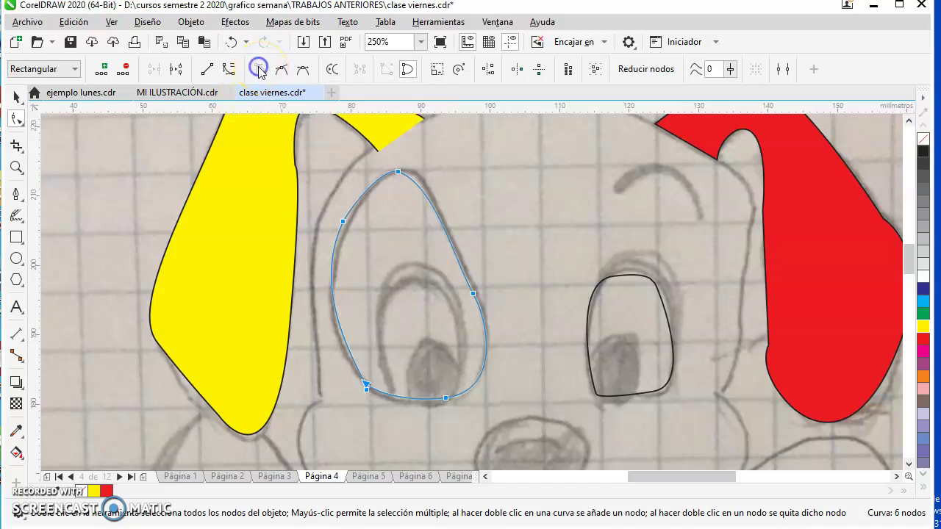
drag(731, 70, 746, 88)
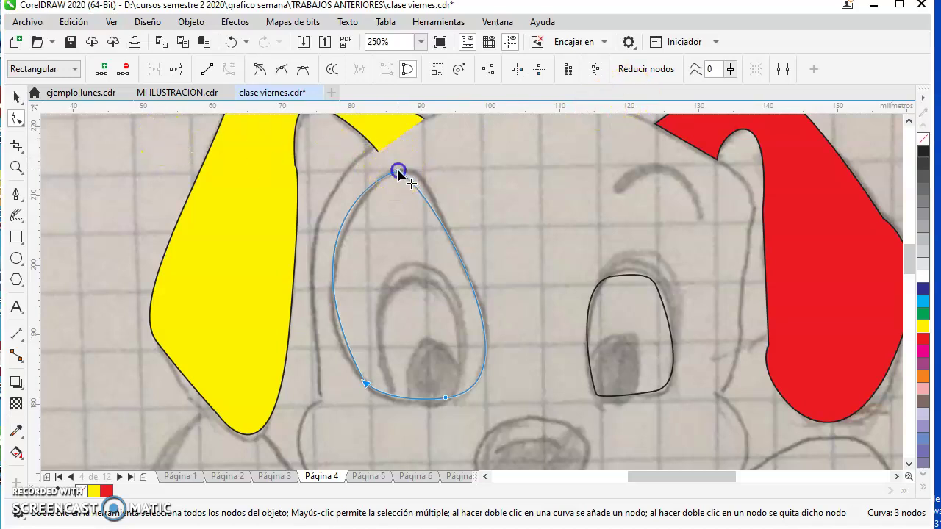
Move the eye patch curve about 1 mm toward the nose and widen it to about 22.8 mm to fit the sketch.
click(17, 97)
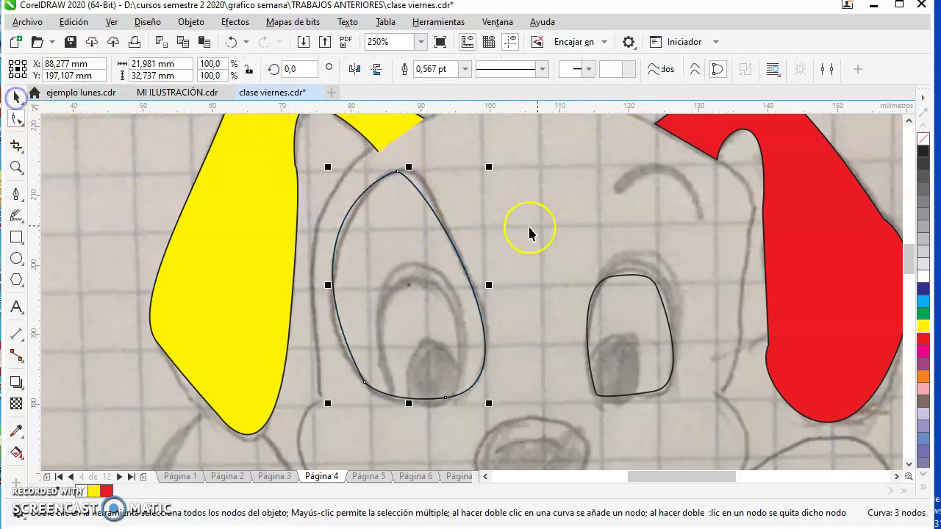
click(529, 234)
click(452, 246)
drag(454, 245, 460, 250)
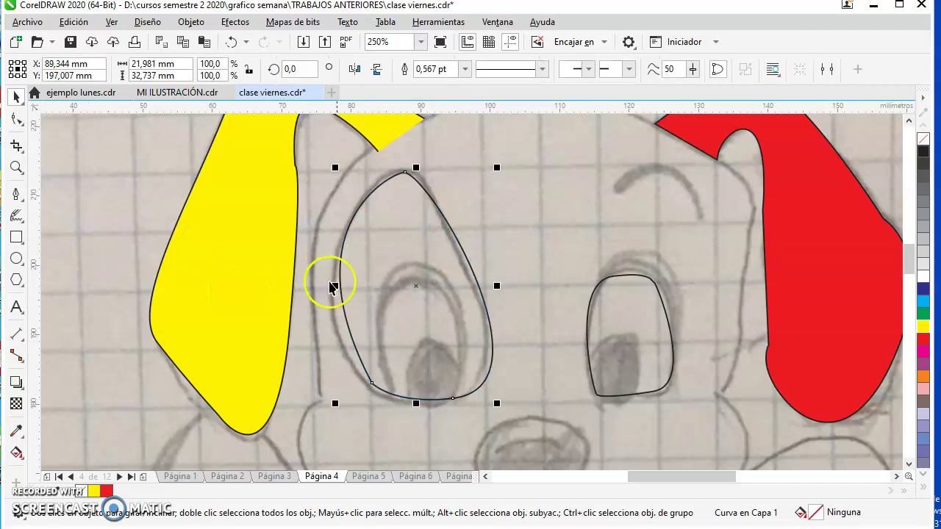
drag(336, 285, 328, 292)
click(16, 118)
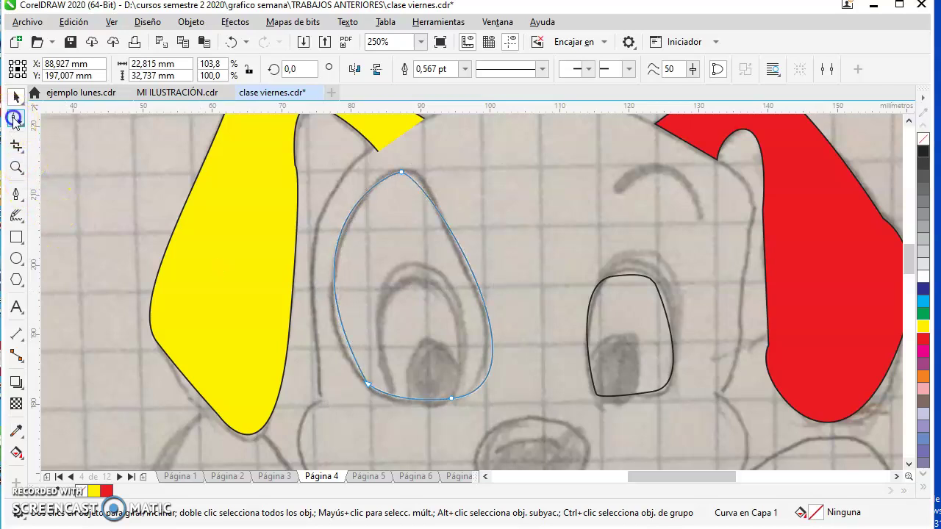
Refine the eye patch curve by moving its upper node toward the nose and reshaping the upper and lower node handles to follow the sketch.
click(401, 174)
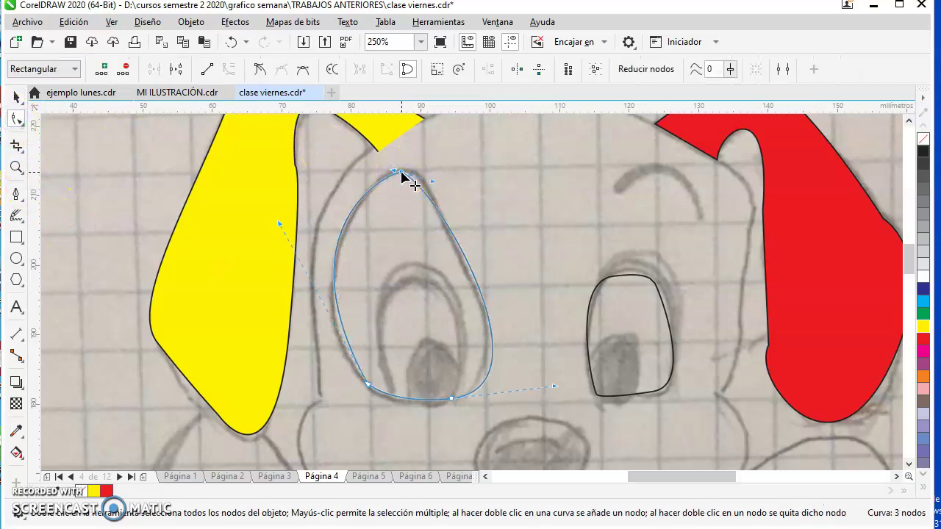
mouse_move(395, 173)
mouse_down()
mouse_move(373, 169)
mouse_move(441, 177)
mouse_move(400, 168)
mouse_move(410, 172)
mouse_up()
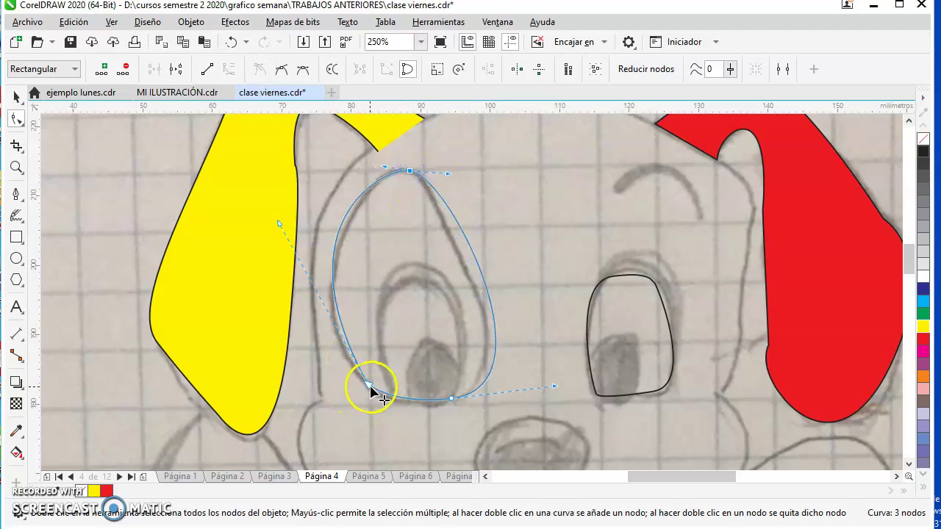
click(367, 384)
mouse_move(365, 390)
mouse_down()
mouse_move(386, 409)
mouse_move(373, 381)
mouse_up()
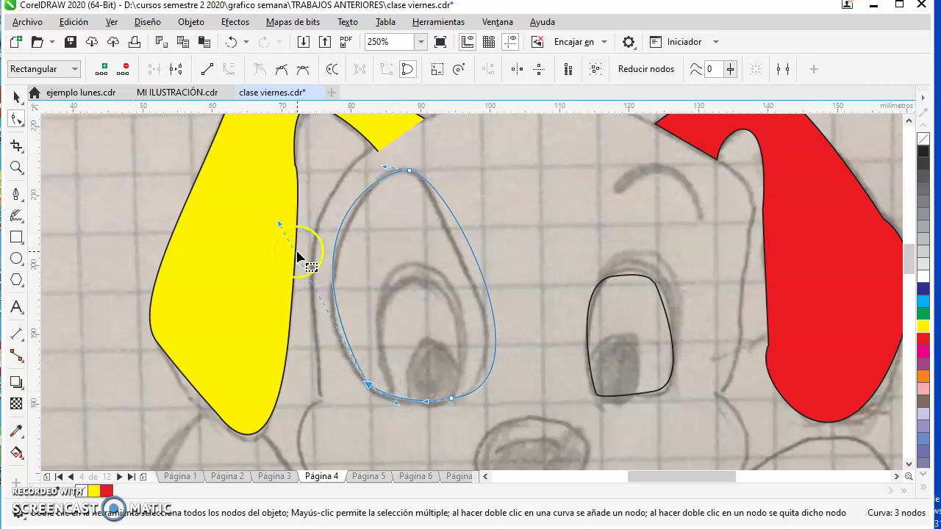
drag(279, 224, 277, 256)
click(452, 399)
drag(450, 179, 433, 186)
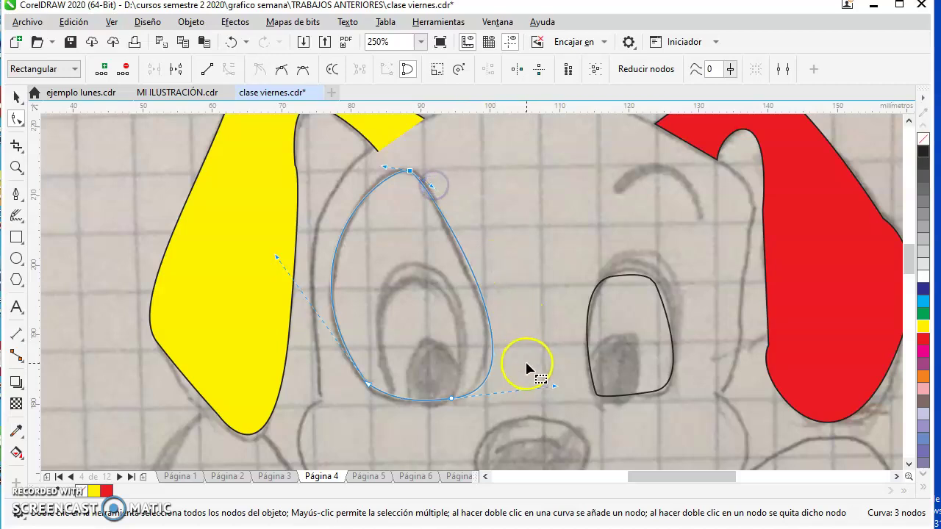
click(16, 96)
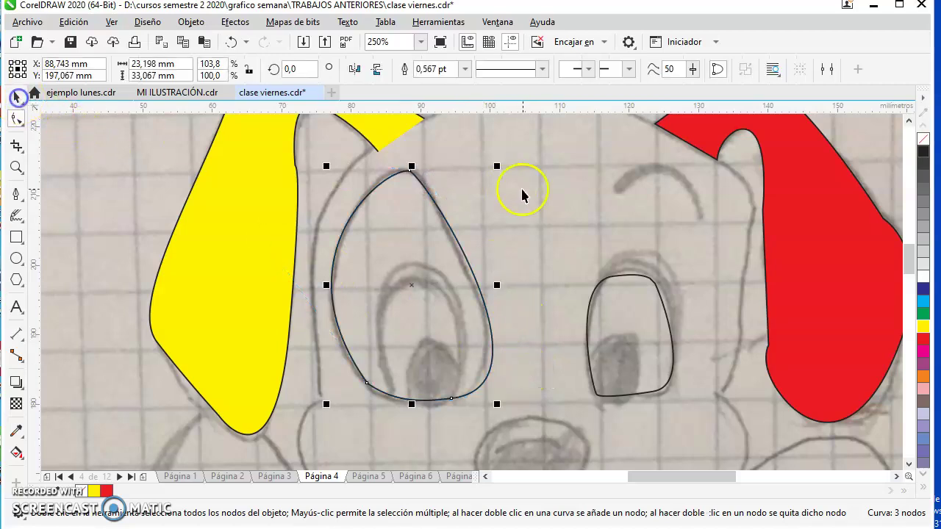
Examine the LiveSketch tool's bounding box, preview mode, curve smoothing and single-curve options.
click(24, 222)
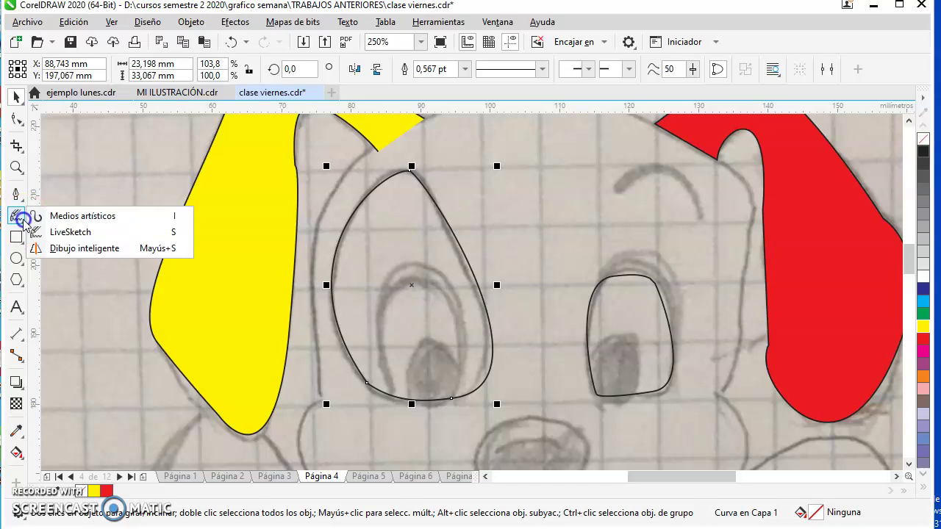
click(74, 232)
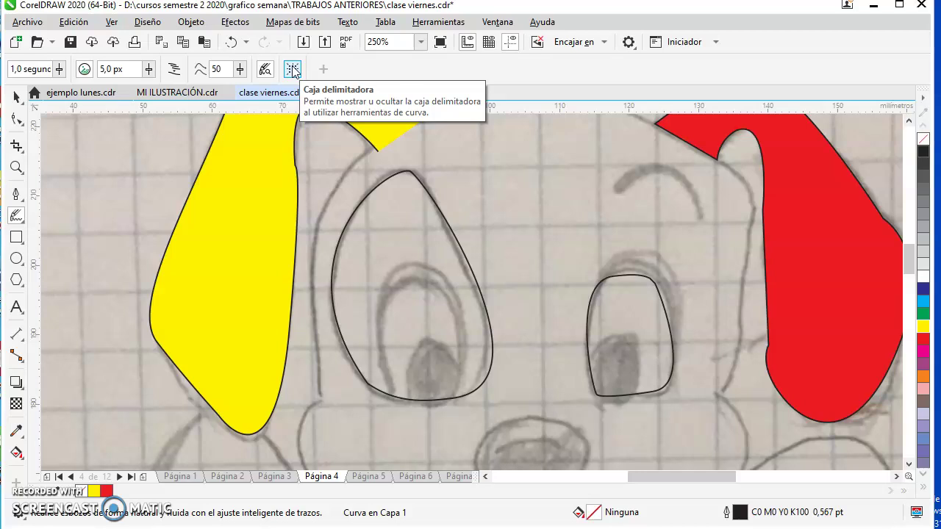
click(267, 70)
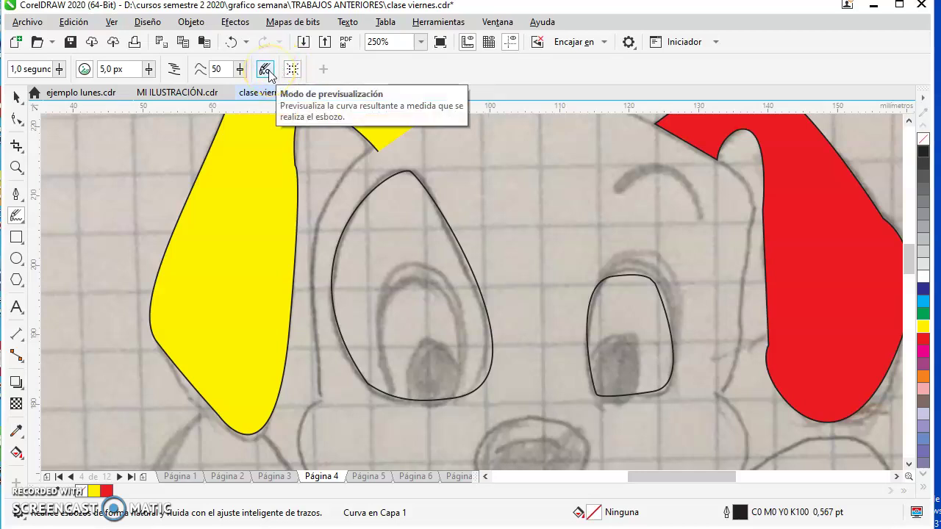
click(221, 72)
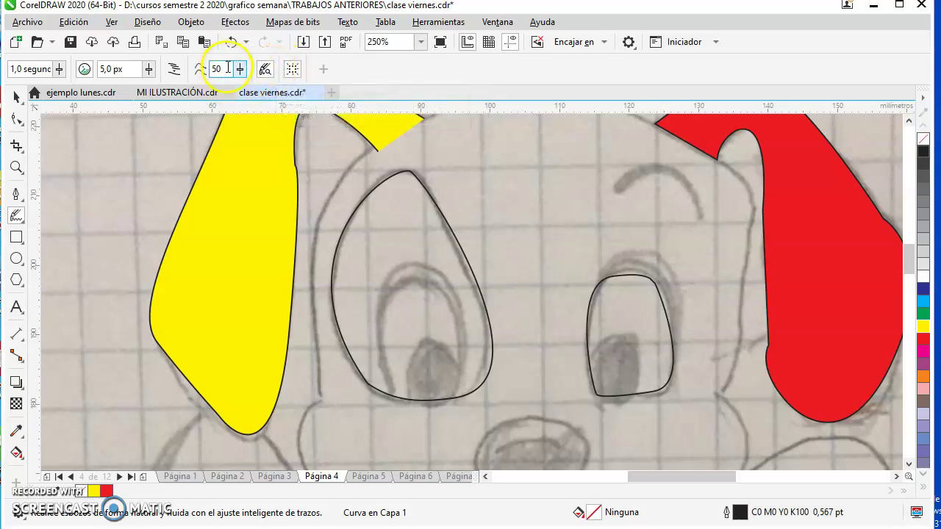
click(174, 70)
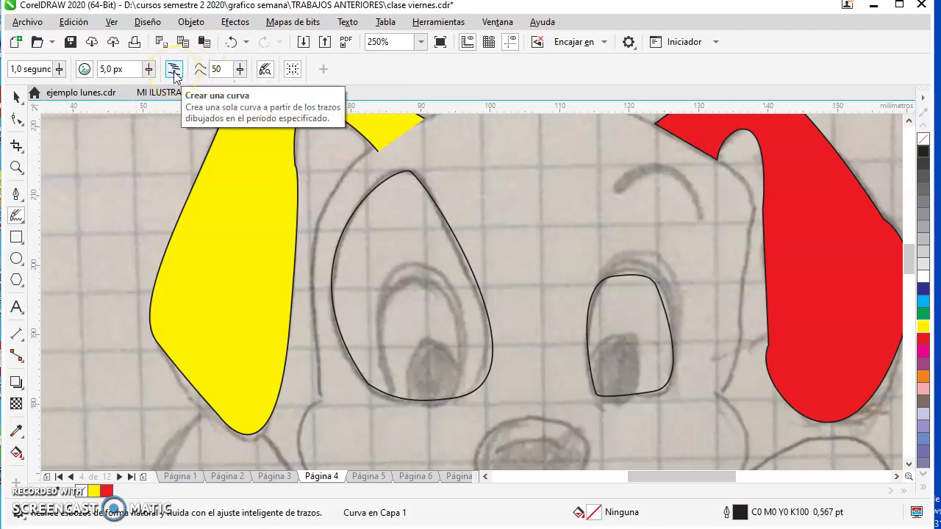
right_click(175, 69)
key(Escape)
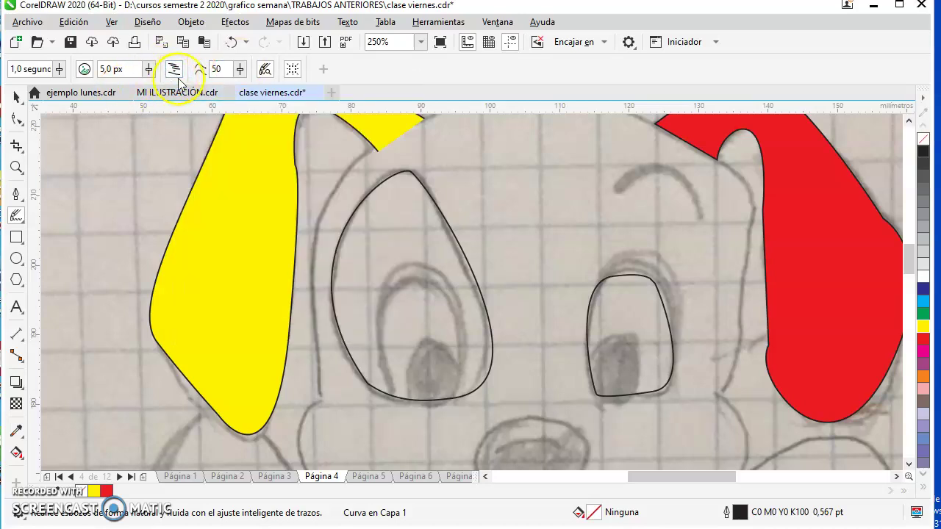
click(175, 72)
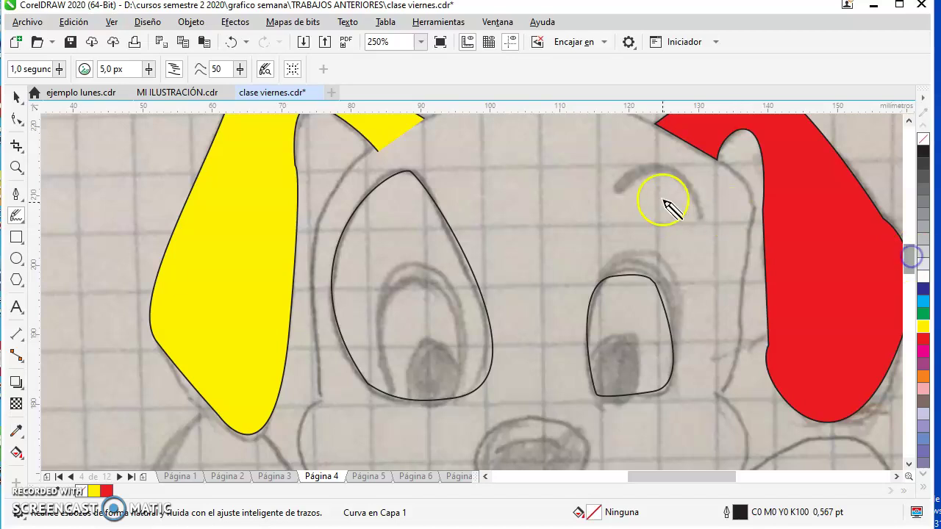
mouse_move(702, 223)
mouse_down()
mouse_move(683, 185)
mouse_move(622, 193)
mouse_up()
Trace the eyebrow above the eye nearer the red ear with a four-point B-Spline about 11.5 mm wide and 6.3 mm high.
click(17, 197)
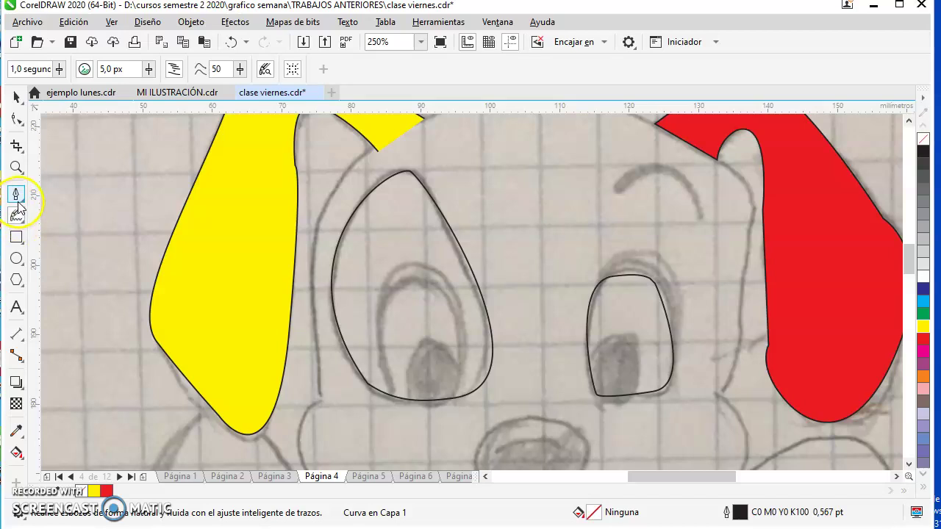
click(23, 206)
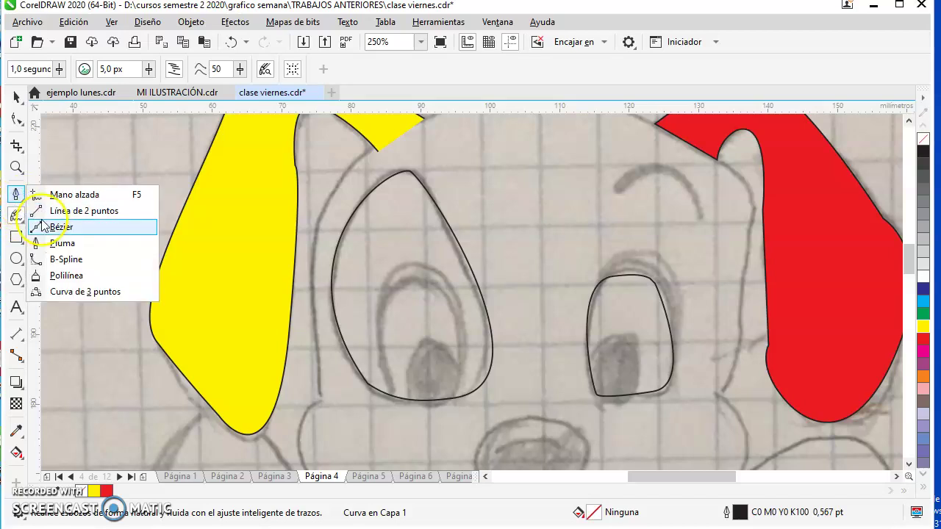
click(66, 260)
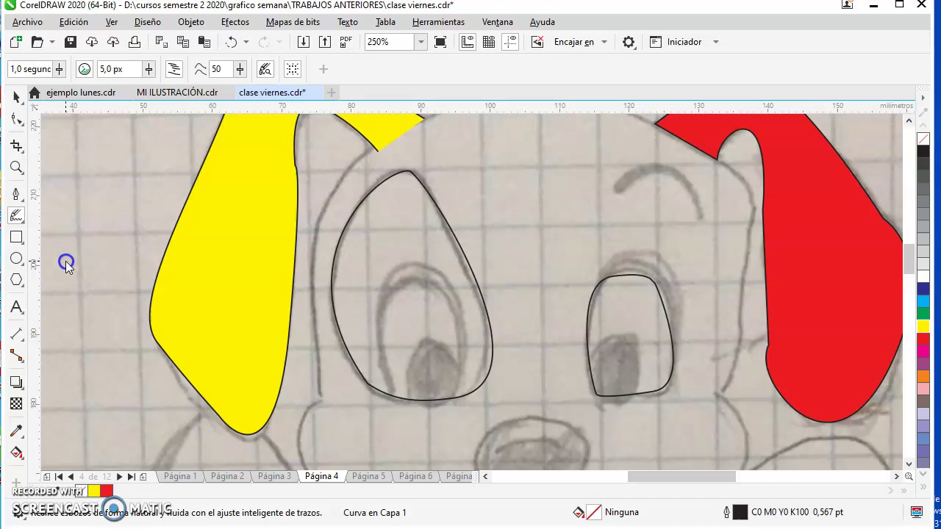
click(619, 187)
click(658, 172)
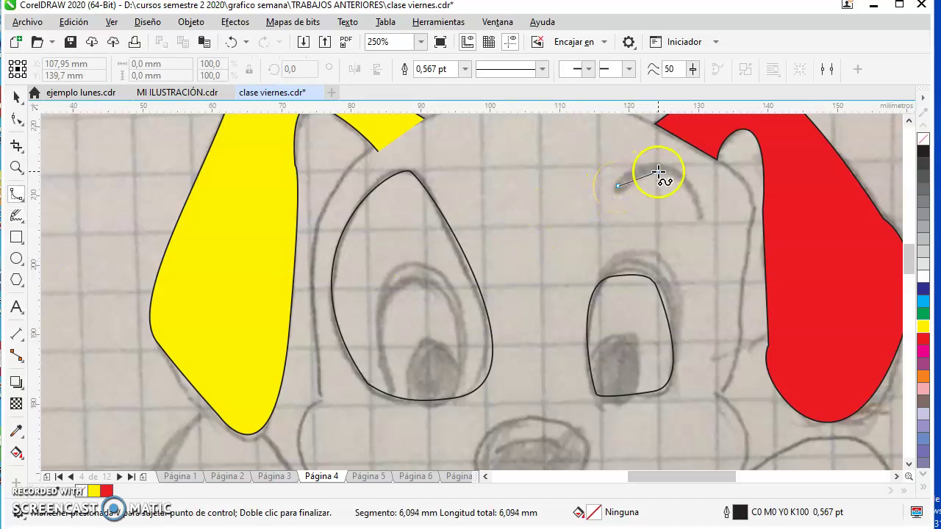
click(689, 194)
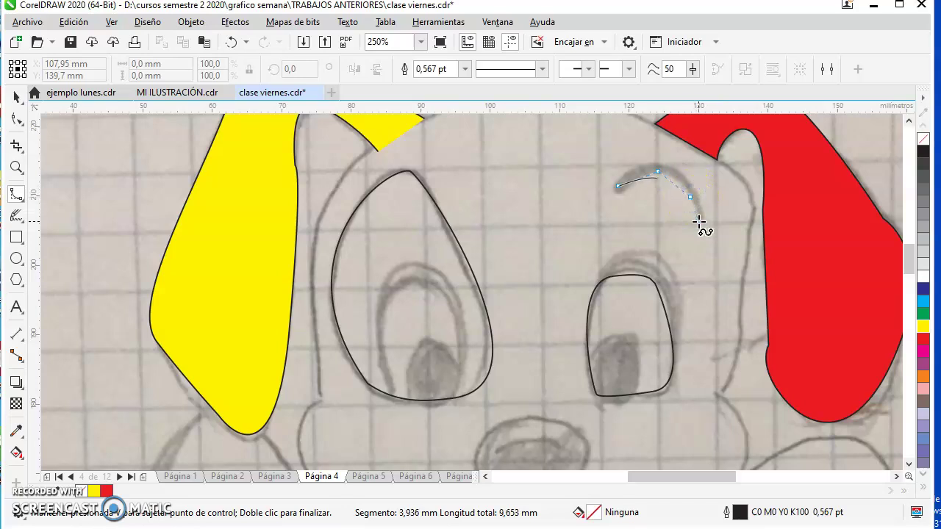
double_click(700, 224)
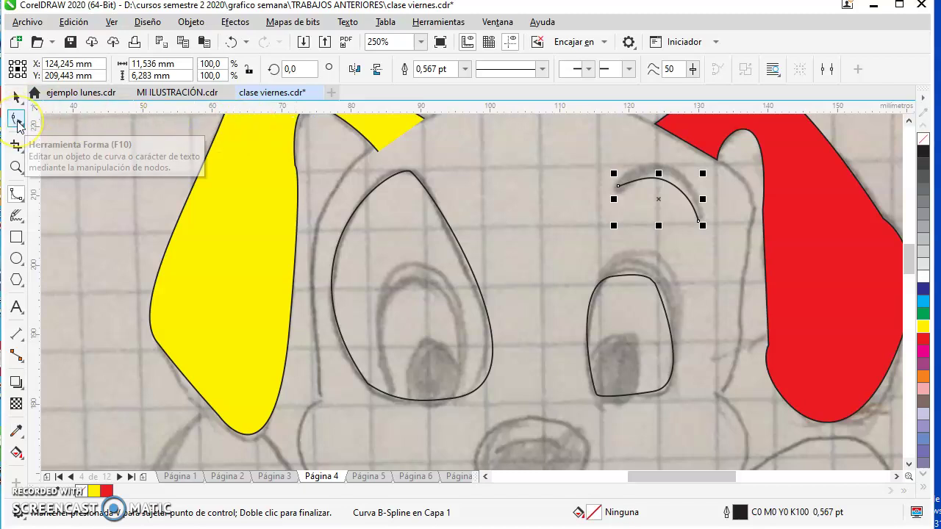
Raise the eyebrow curve's upper control point and shift the next one outward toward the red ear to match the sketched arc.
click(18, 122)
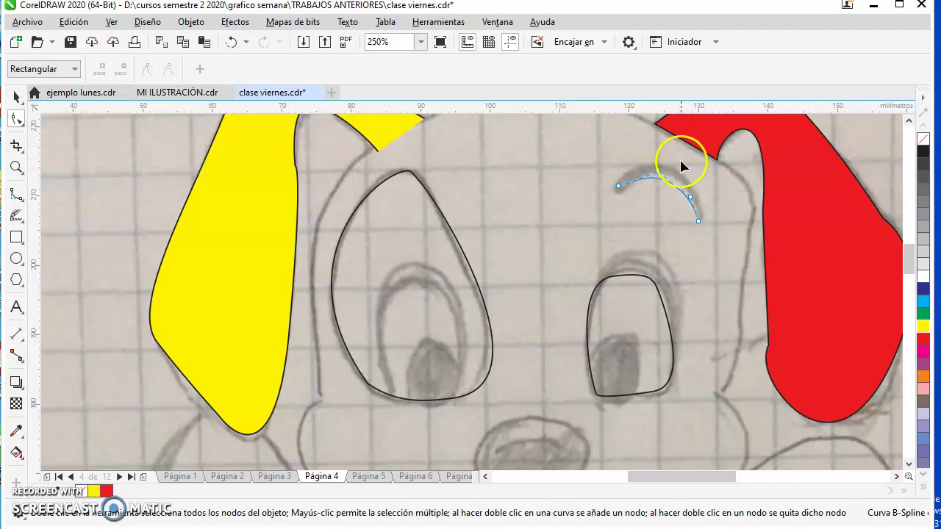
drag(660, 172, 660, 167)
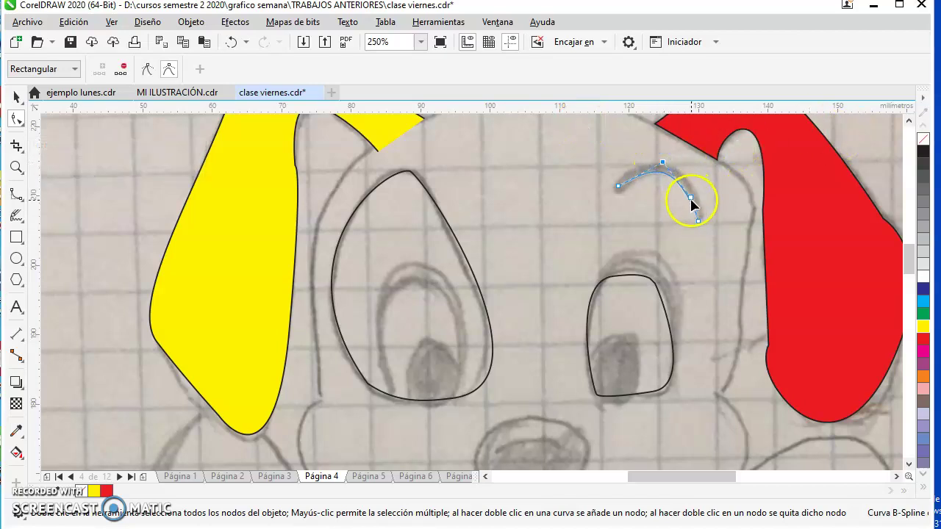
drag(691, 199, 696, 200)
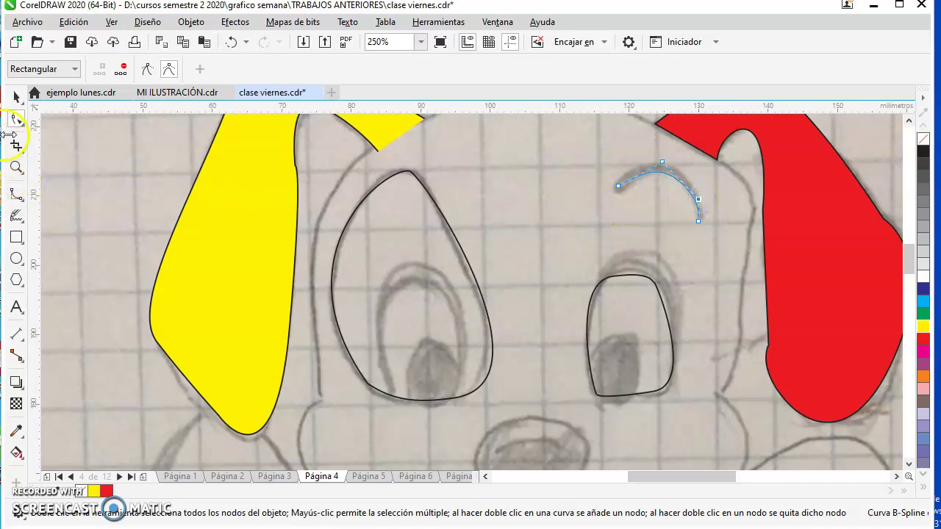
Try clamping the B-Spline control point near the eyebrow's lower outer end.
click(147, 70)
click(623, 170)
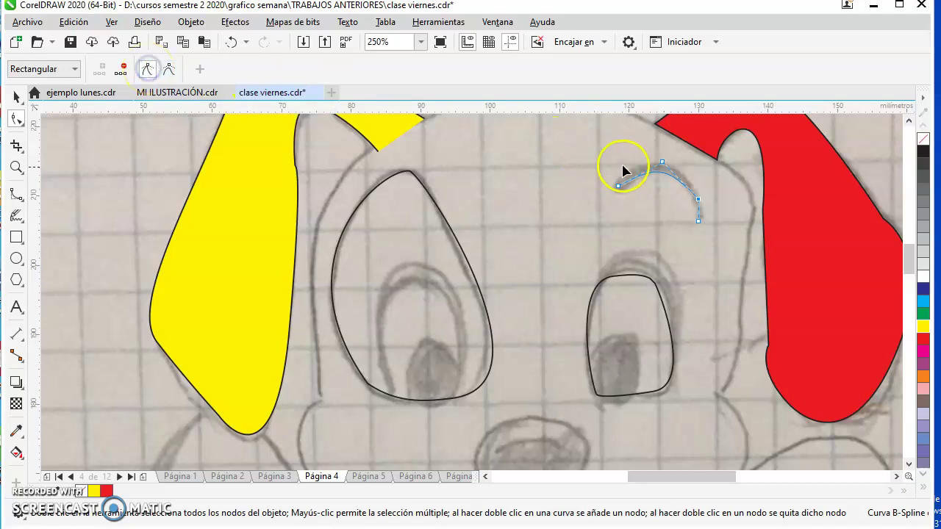
click(18, 96)
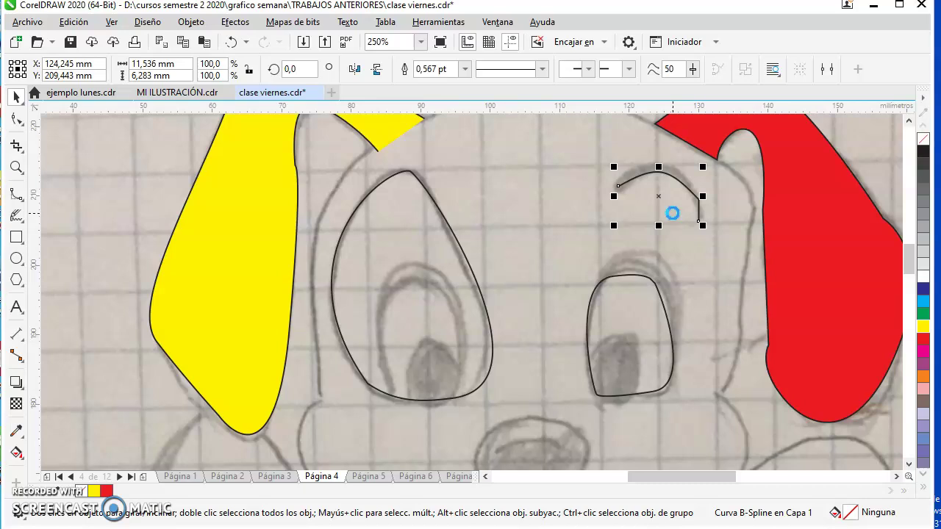
click(701, 195)
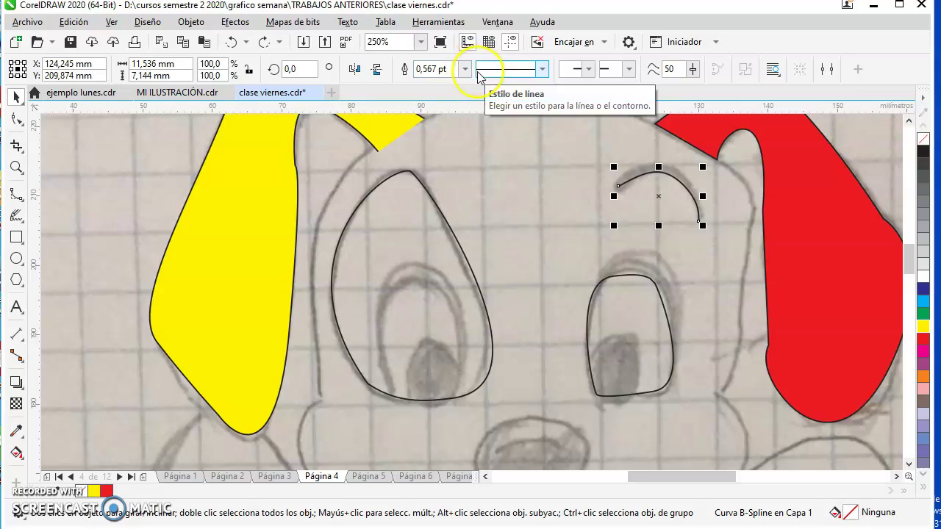
Give the eyebrow's outline a calligraphic nib with 15% stretch and a -153.4° angle, and set its width to 1.5 pt.
key(F12)
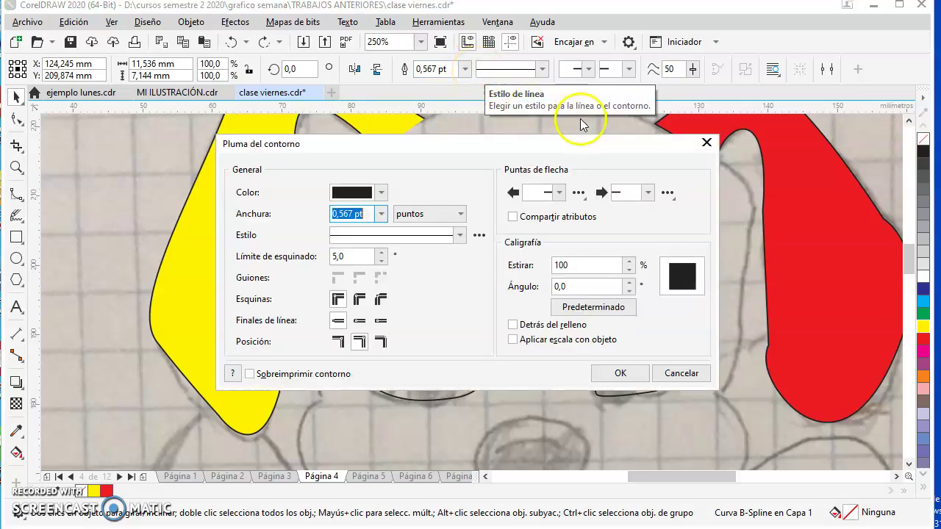
drag(405, 143, 307, 115)
click(515, 242)
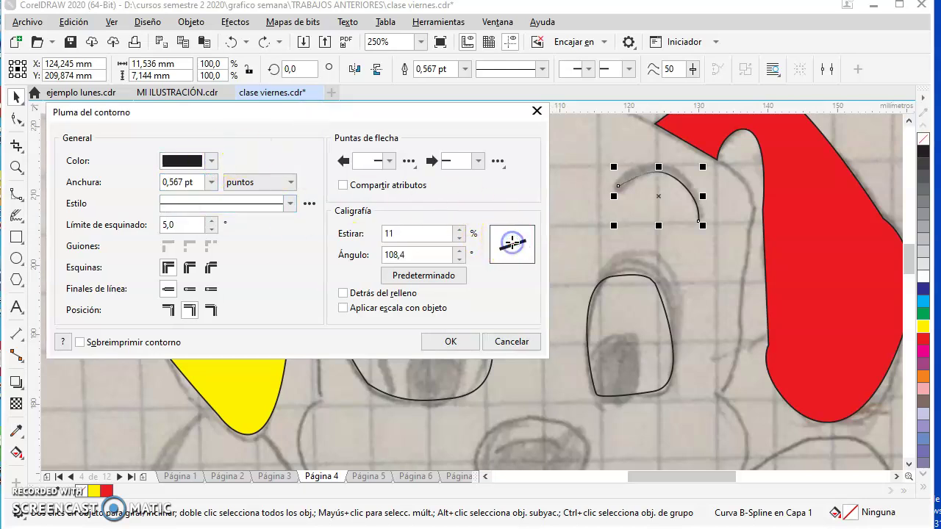
drag(520, 240, 527, 249)
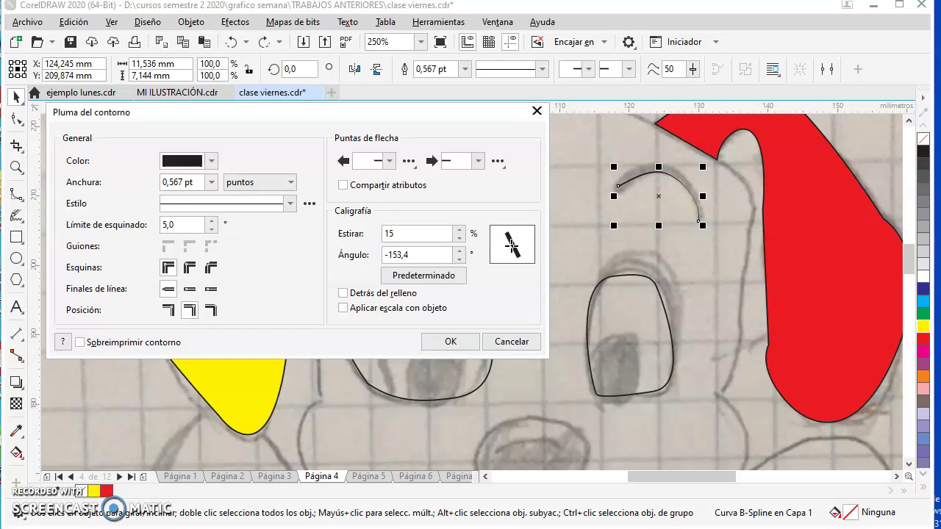
click(211, 186)
click(174, 254)
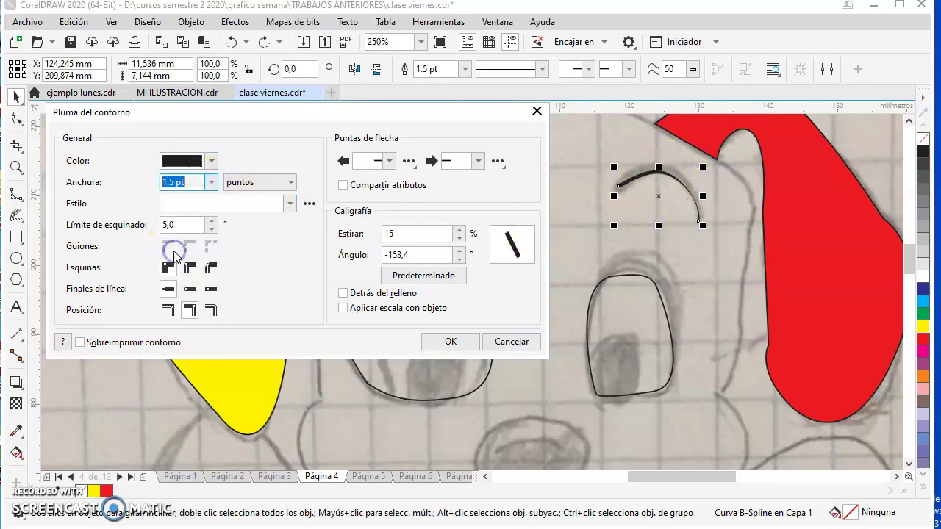
Set the eyebrow's outline to mitered corners, round line caps and the inside position, and apply the outline settings.
click(189, 268)
click(190, 289)
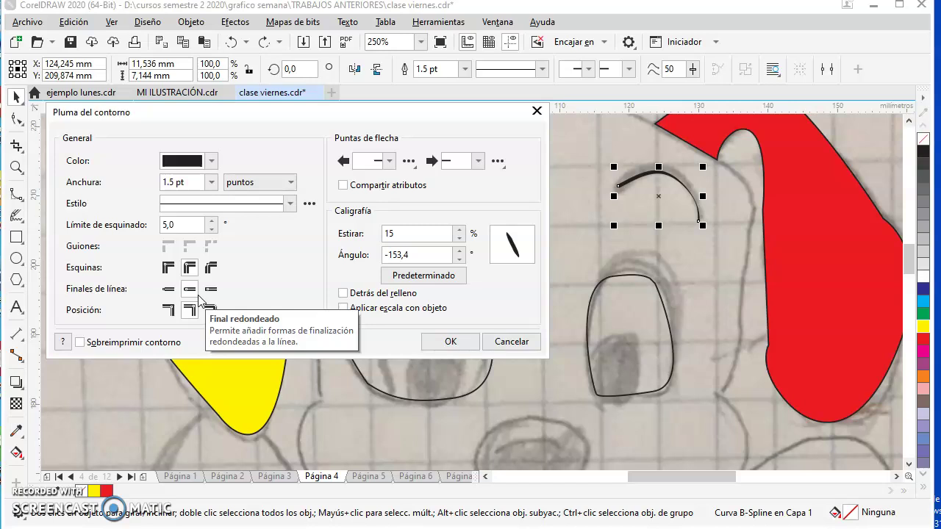
click(210, 310)
click(168, 268)
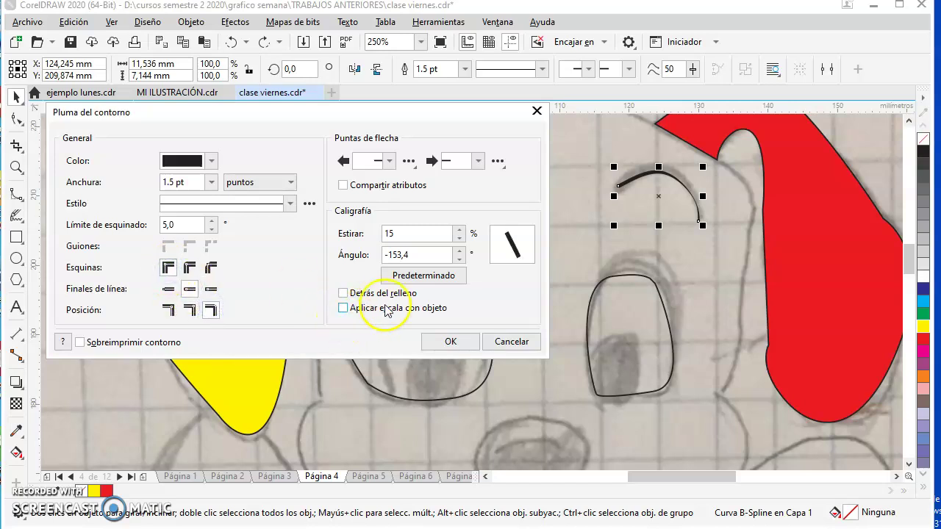
click(451, 342)
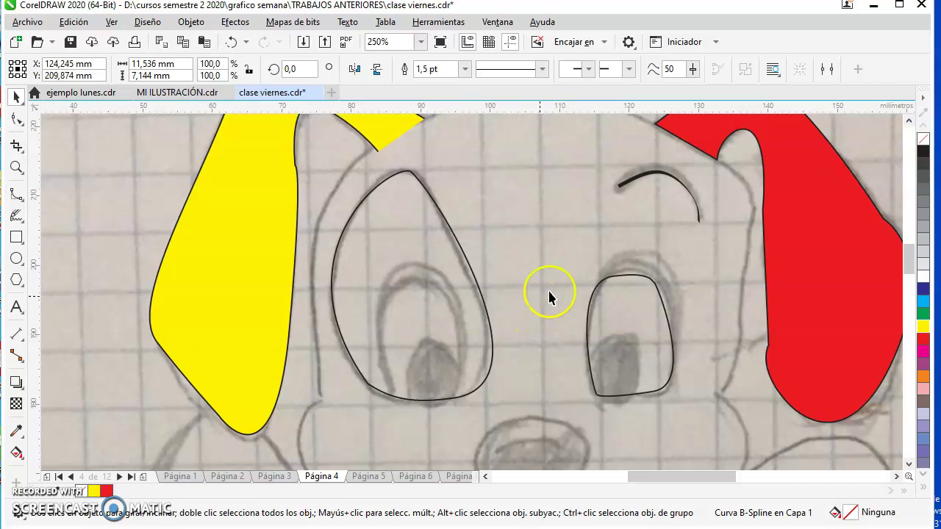
Select all five traced shapes and move them together off the dog sketch, past the page's left edge, then deselect them.
scroll(525, 346, up, 2)
scroll(527, 346, down, 2)
scroll(525, 347, down, 2)
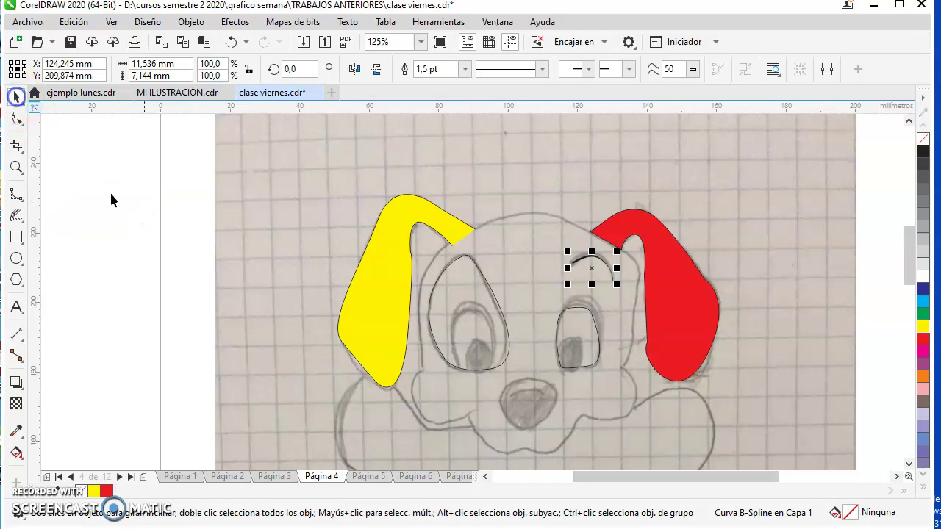
click(178, 271)
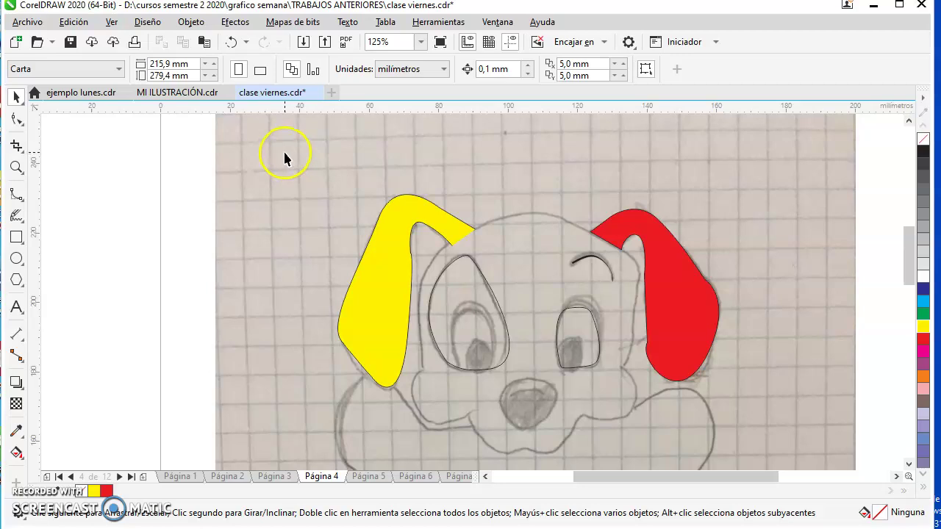
drag(279, 144, 773, 439)
mouse_move(699, 343)
mouse_down()
mouse_move(232, 283)
mouse_move(228, 257)
mouse_up()
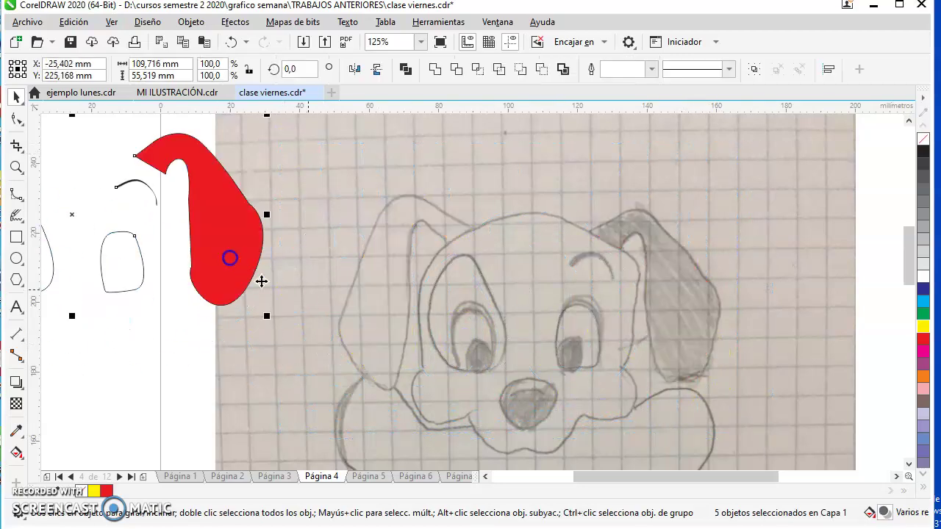
click(81, 178)
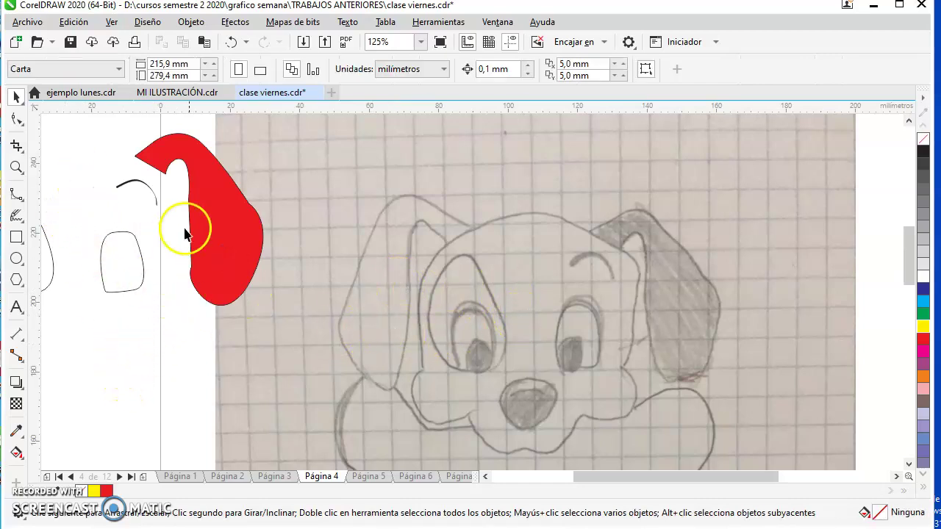
Trace the dog's head with the Polyline tool as one closed outline about 67 mm wide and 72 mm high.
click(22, 200)
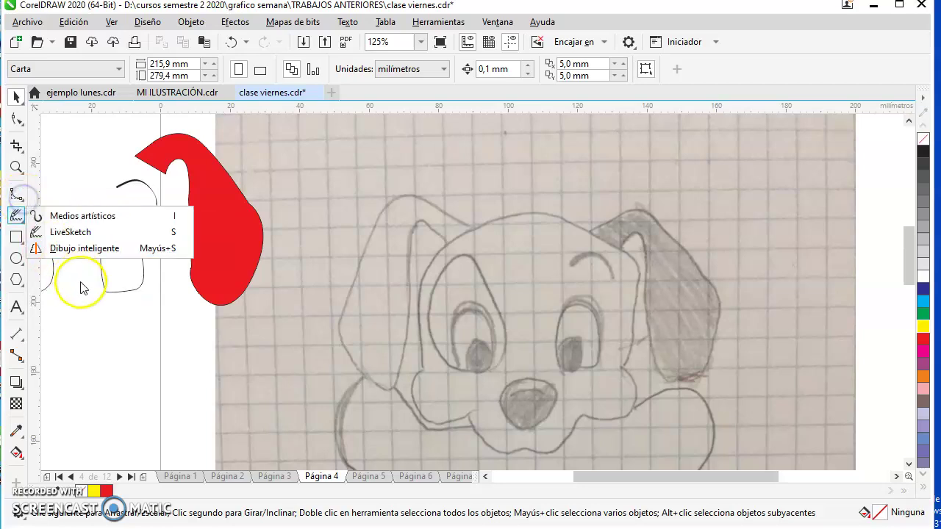
mouse_move(20, 214)
mouse_move(18, 197)
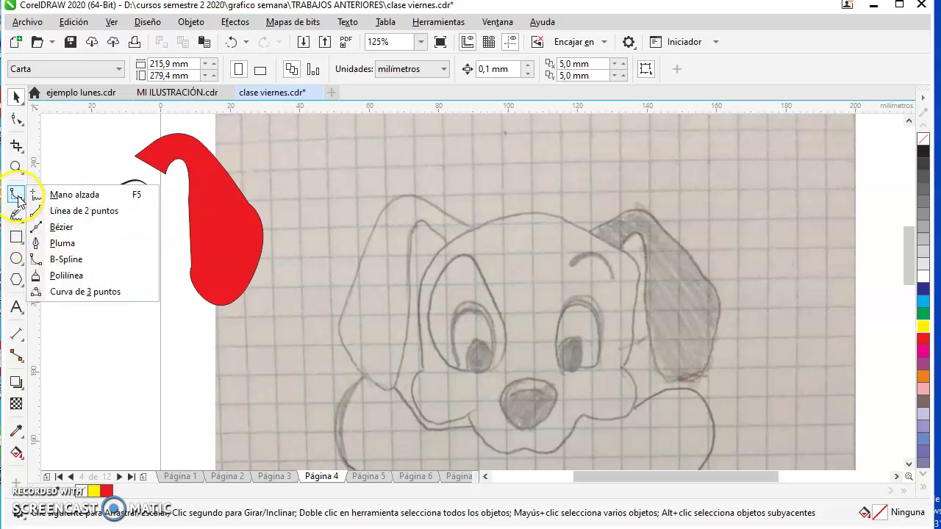
click(70, 274)
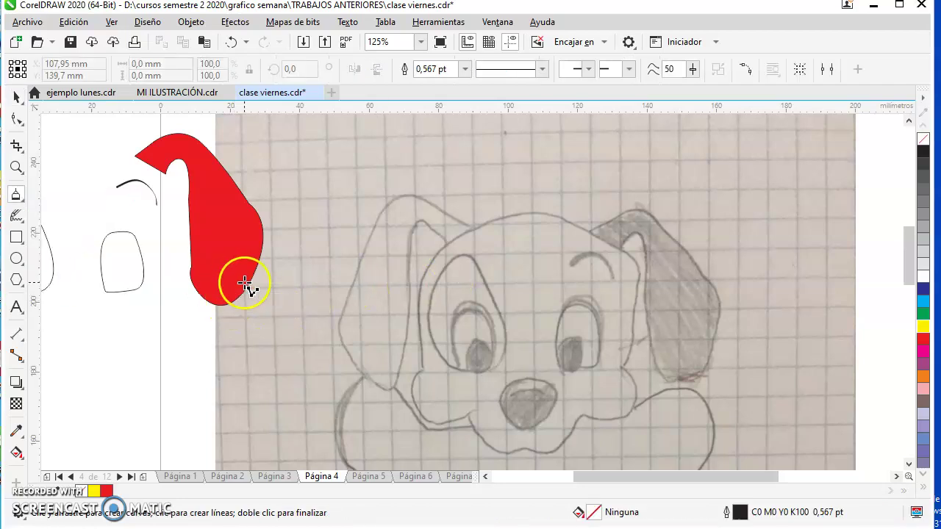
click(425, 277)
mouse_move(431, 259)
mouse_down()
mouse_move(491, 221)
mouse_move(538, 216)
mouse_move(630, 255)
mouse_up()
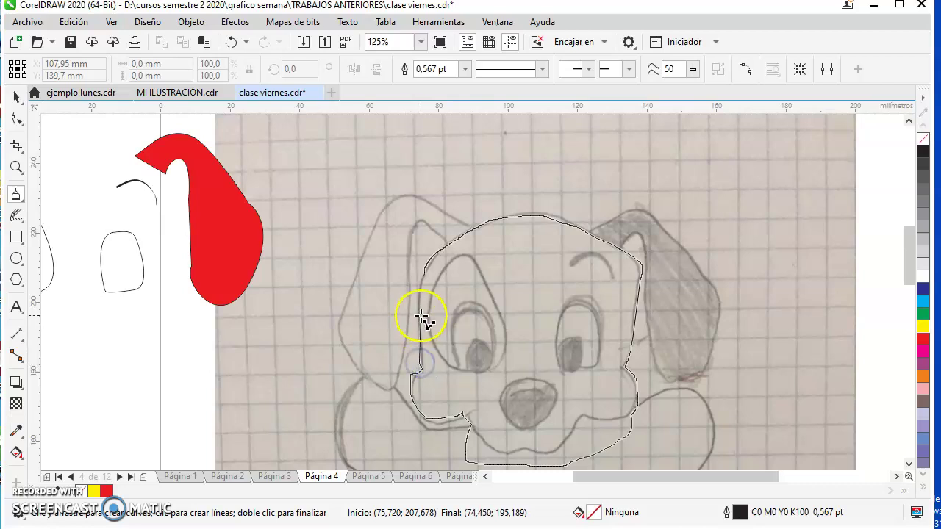
click(424, 275)
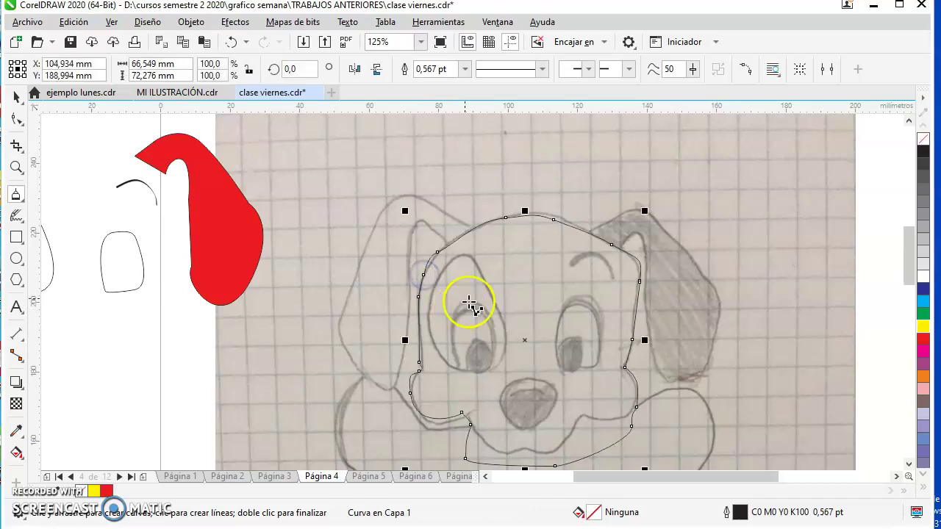
Convert all nodes of the head outline to curves, reduce them to eight nodes, and deselect the outline.
click(17, 120)
click(257, 69)
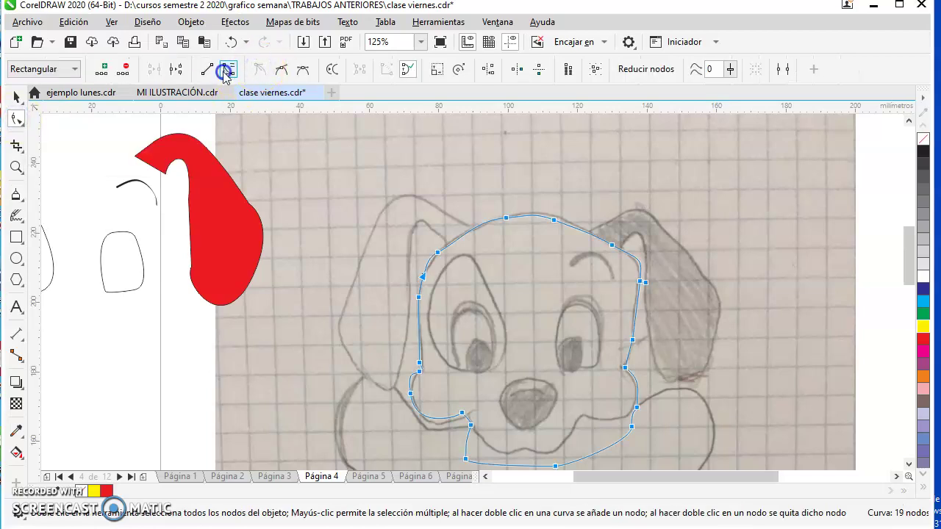
drag(734, 74, 753, 87)
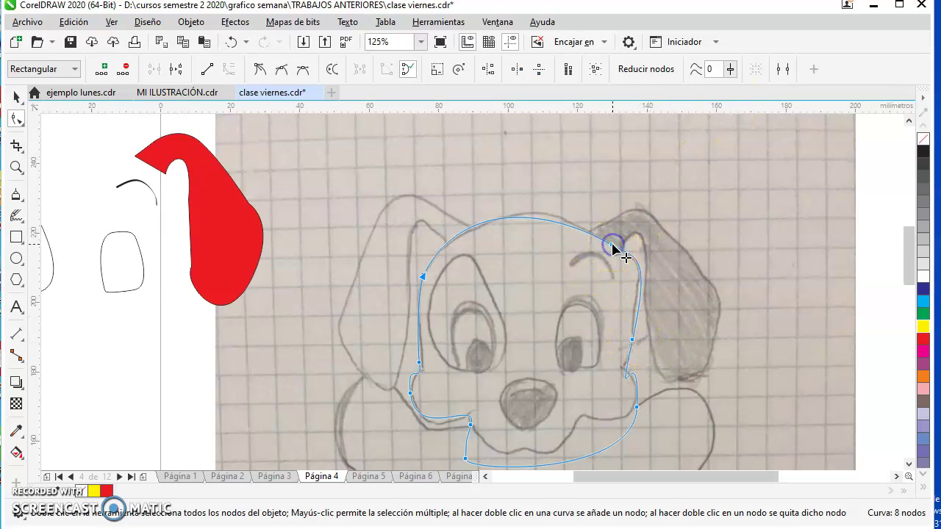
click(16, 98)
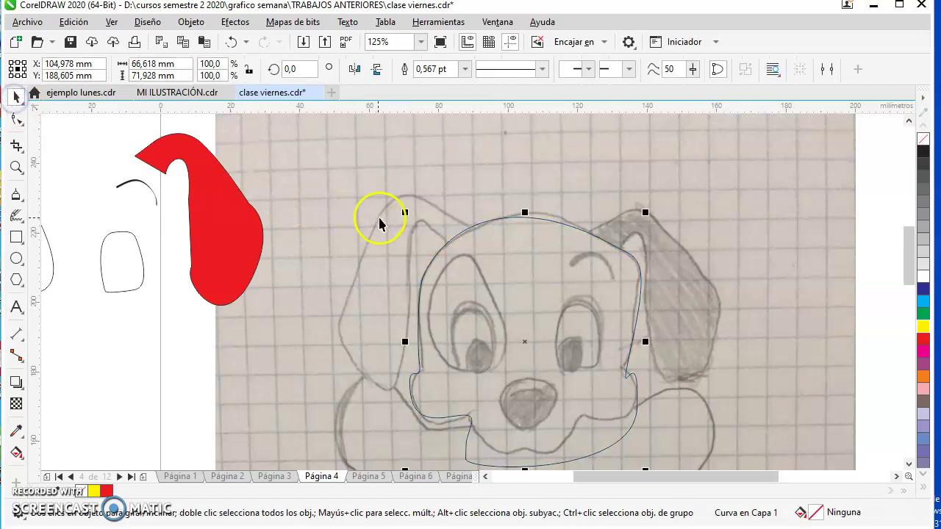
click(343, 186)
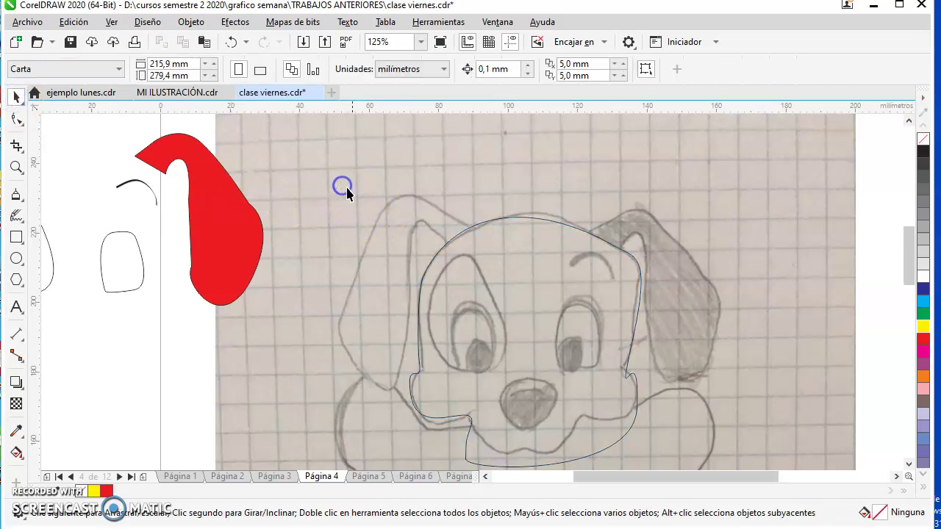
Reposition the head outline's left temple node and adjust the forehead's curve handles to follow the sketched forehead.
click(518, 220)
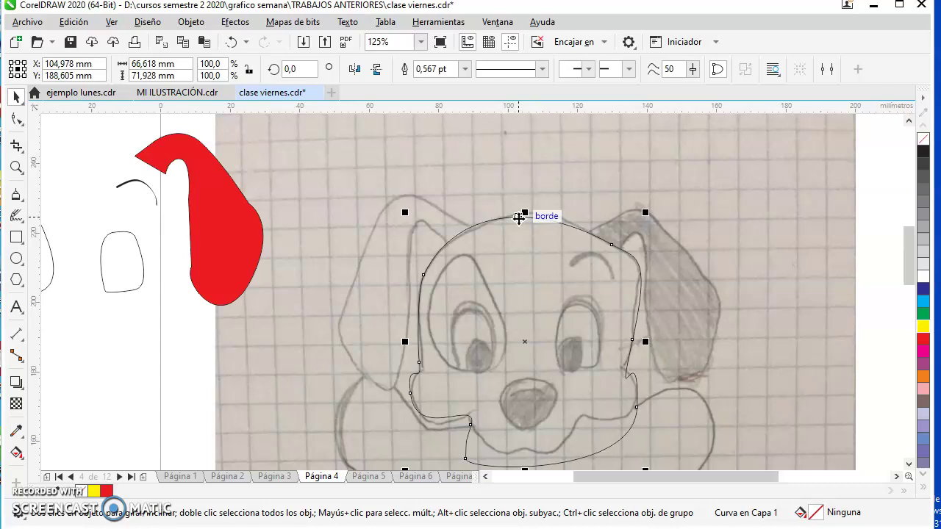
click(16, 120)
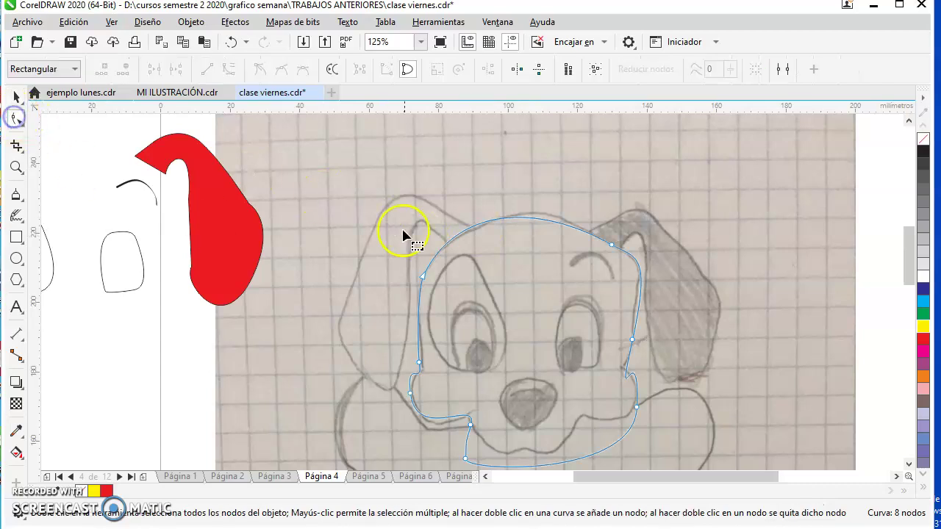
drag(422, 275, 425, 270)
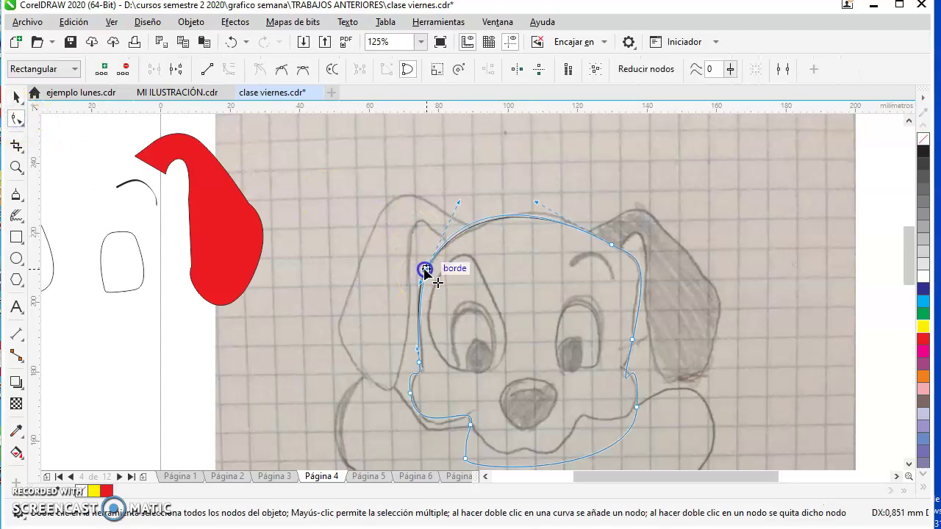
click(557, 203)
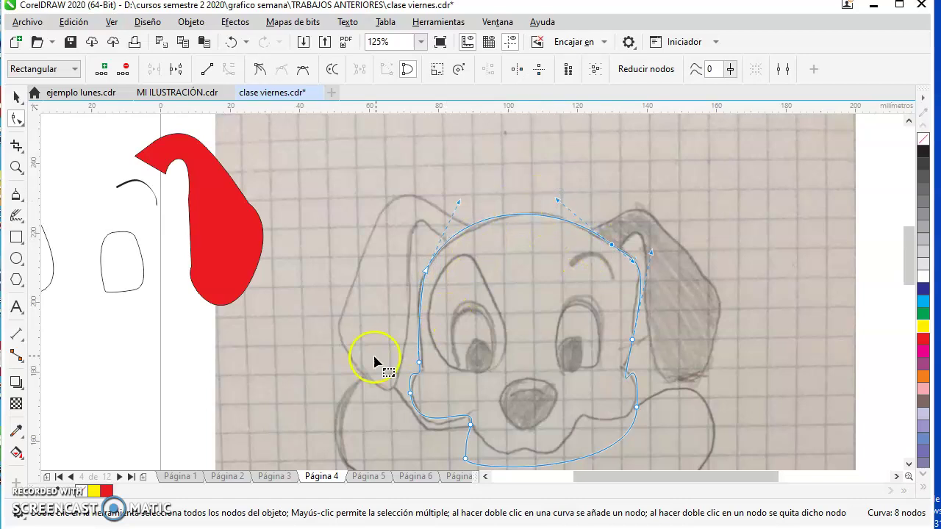
Move the head outline's left cheek node and the node just above it onto the sketch line.
click(411, 396)
drag(411, 395, 416, 406)
click(412, 381)
click(419, 363)
drag(424, 360, 425, 360)
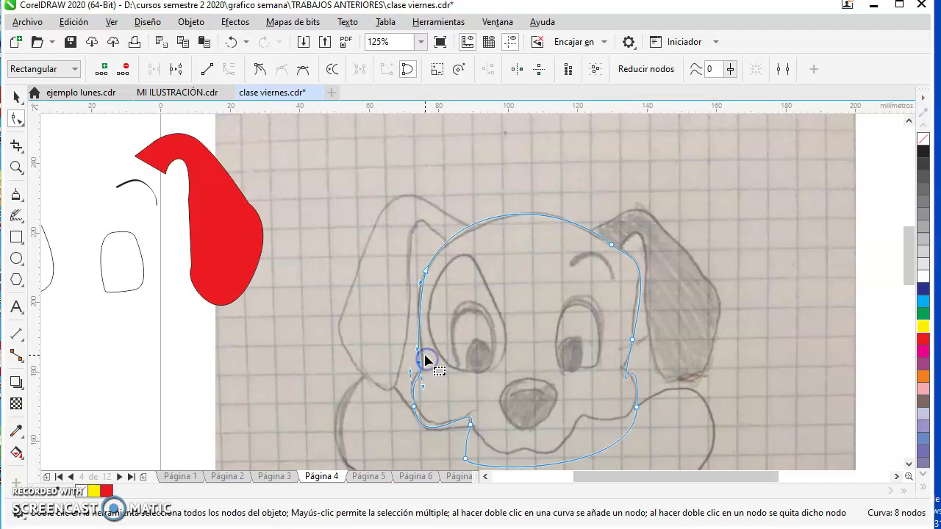
scroll(418, 368, up, 4)
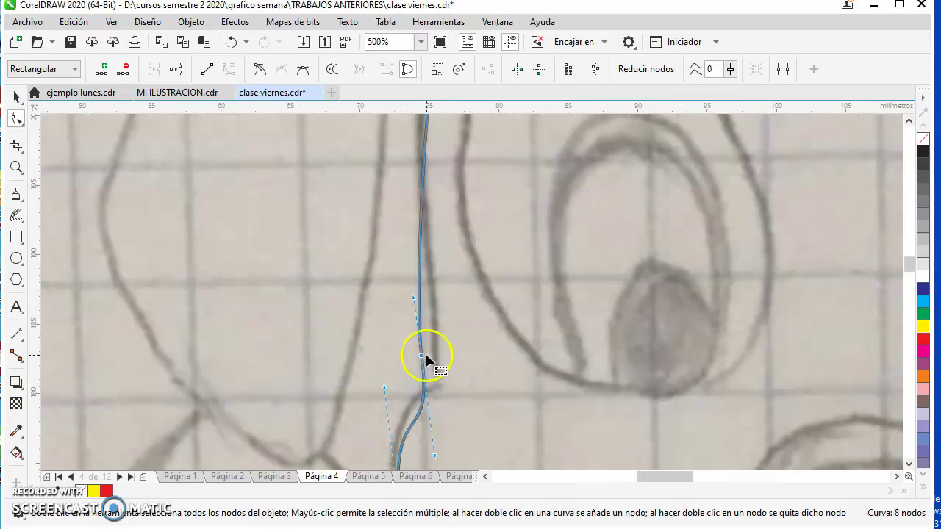
drag(426, 360, 434, 356)
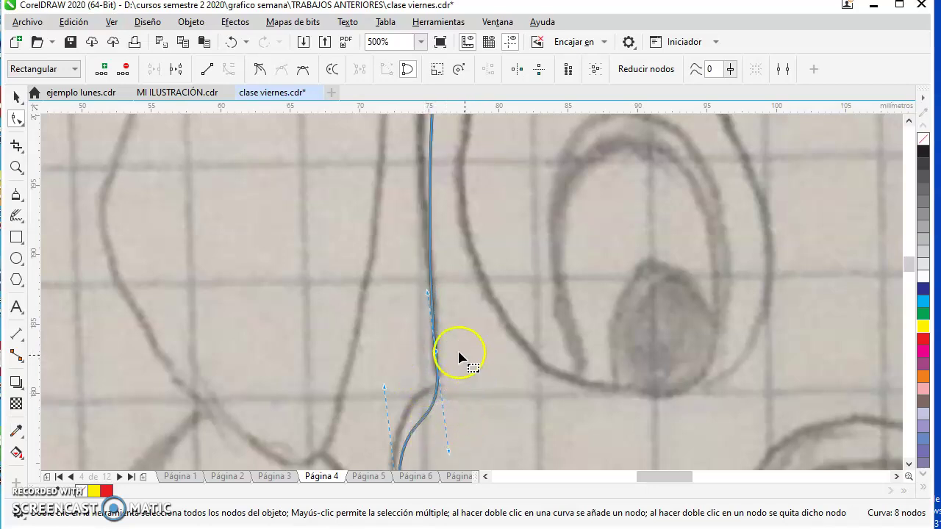
Turn off snapping to objects and to the page.
click(112, 23)
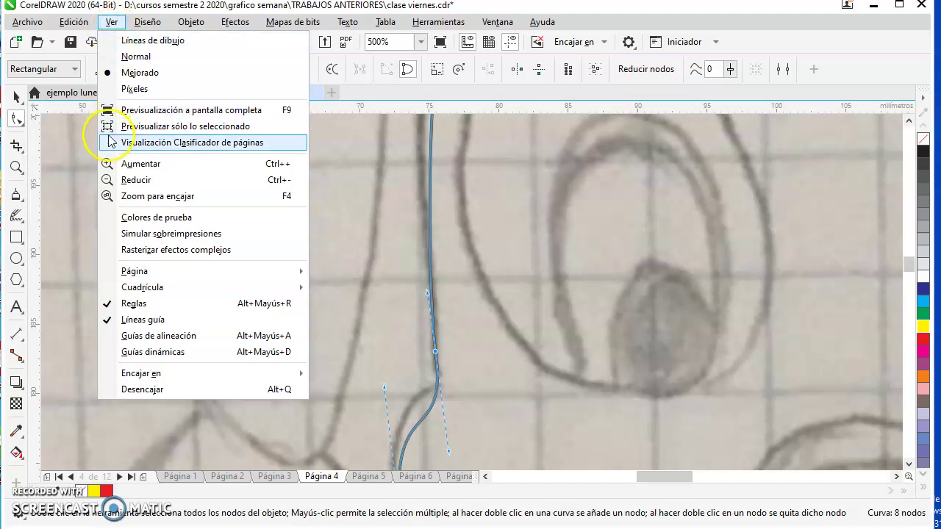
mouse_move(175, 379)
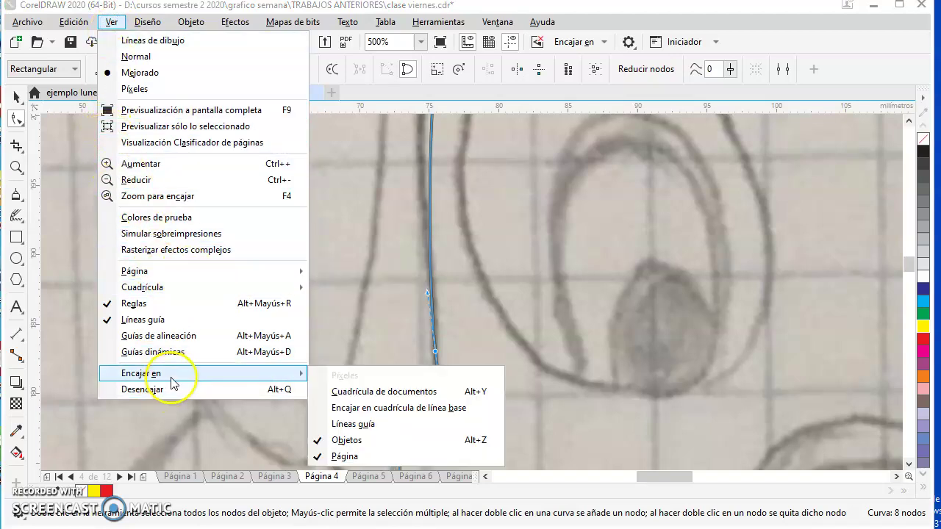
click(349, 441)
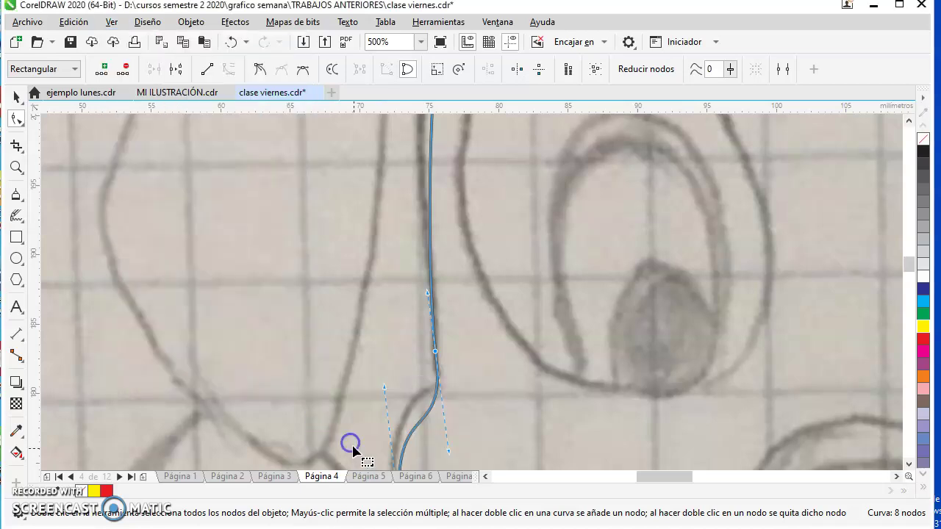
click(110, 22)
mouse_move(279, 375)
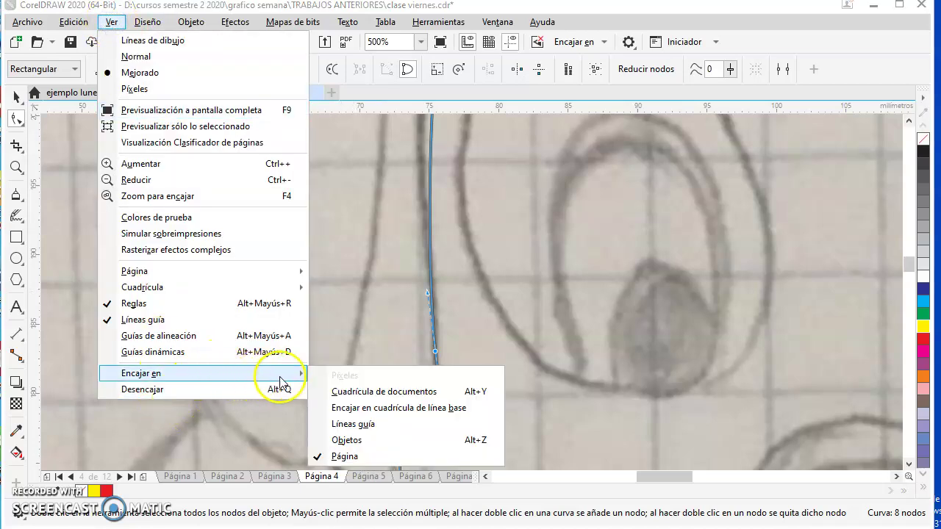
click(343, 456)
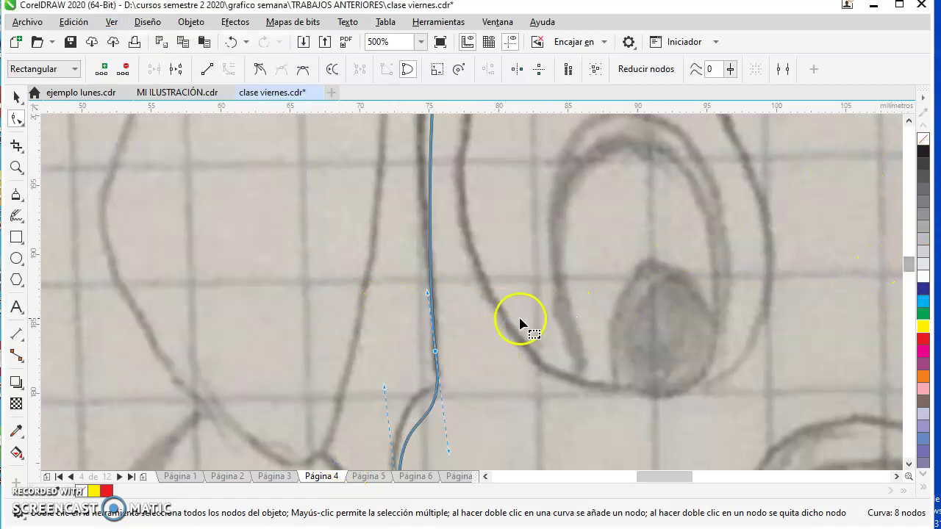
Reshape the left cheek curve to follow the sketch, and turn all nodes of the head outline into cusp nodes.
scroll(439, 388, down, 2)
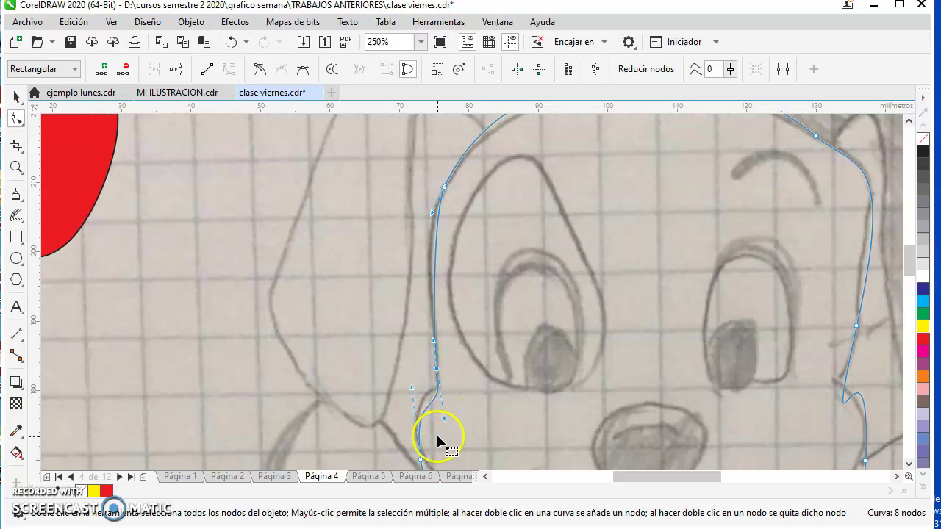
click(909, 465)
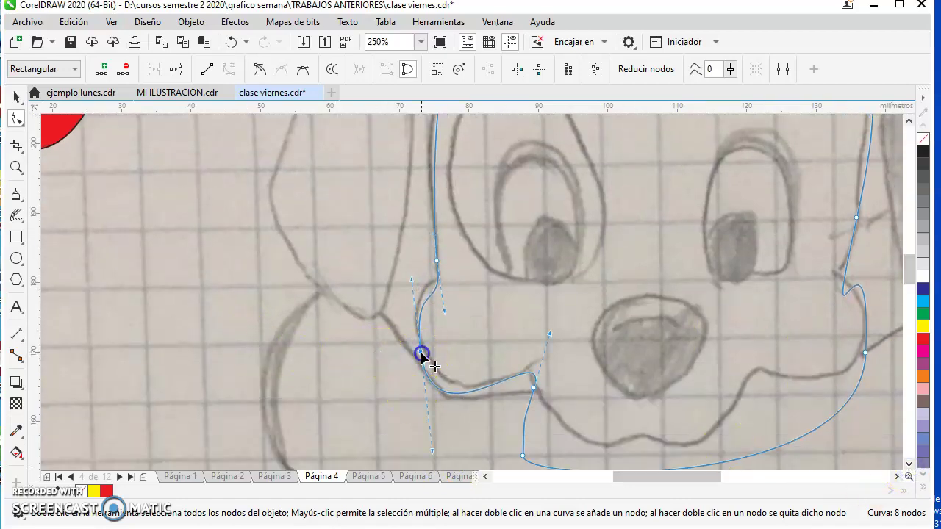
drag(421, 354, 453, 328)
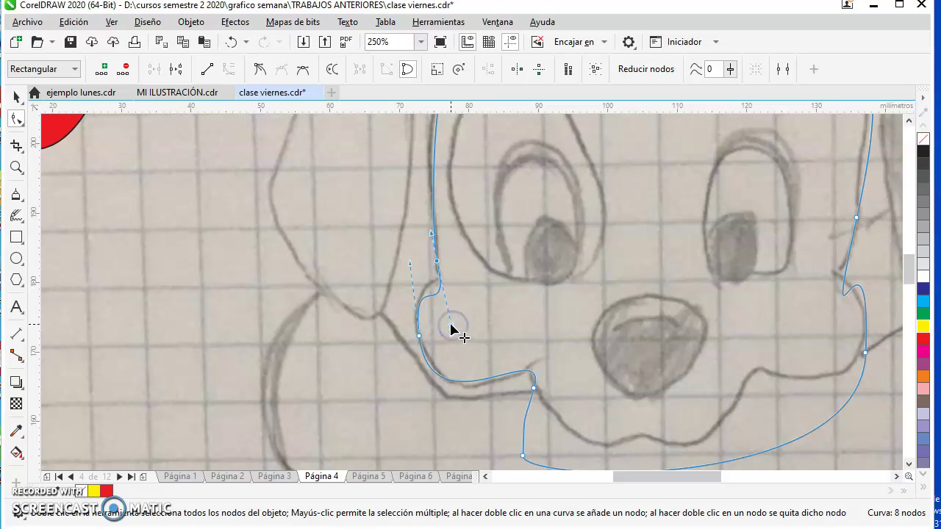
key(ctrl+z)
click(260, 70)
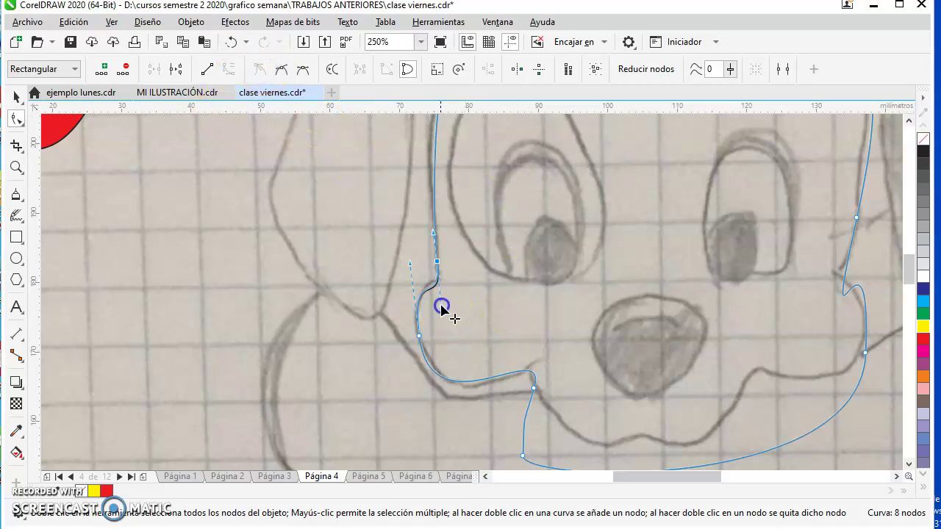
drag(444, 309, 438, 304)
click(419, 342)
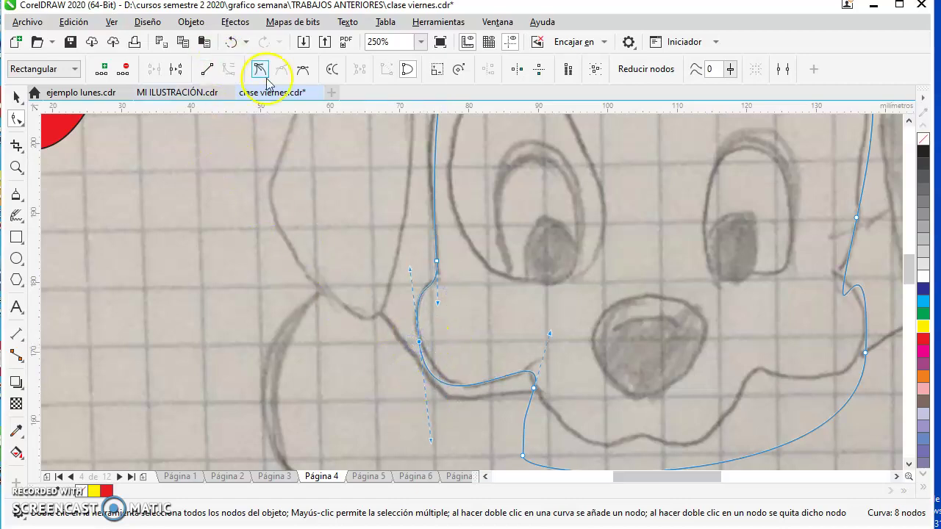
drag(431, 441, 453, 435)
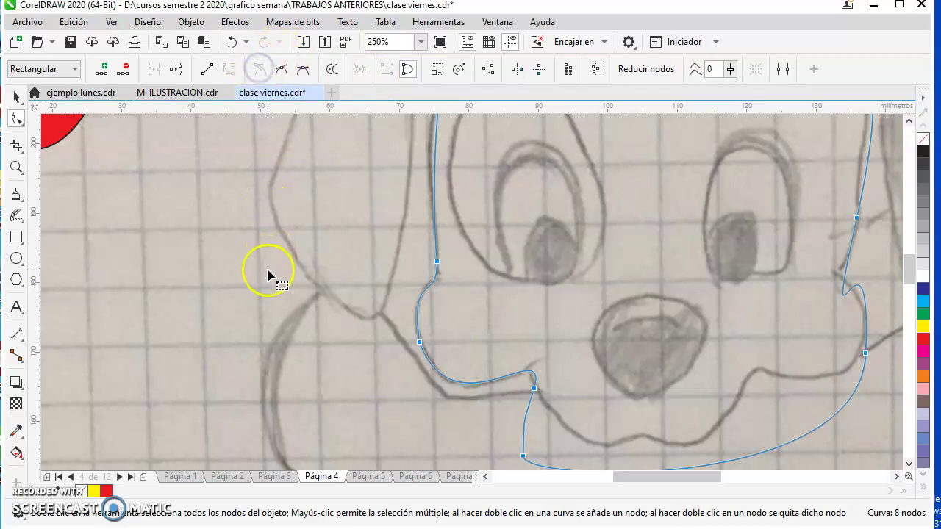
Move the node at the left mouth corner up and adjust its handles so the lower cheek curve follows the sketch.
click(535, 389)
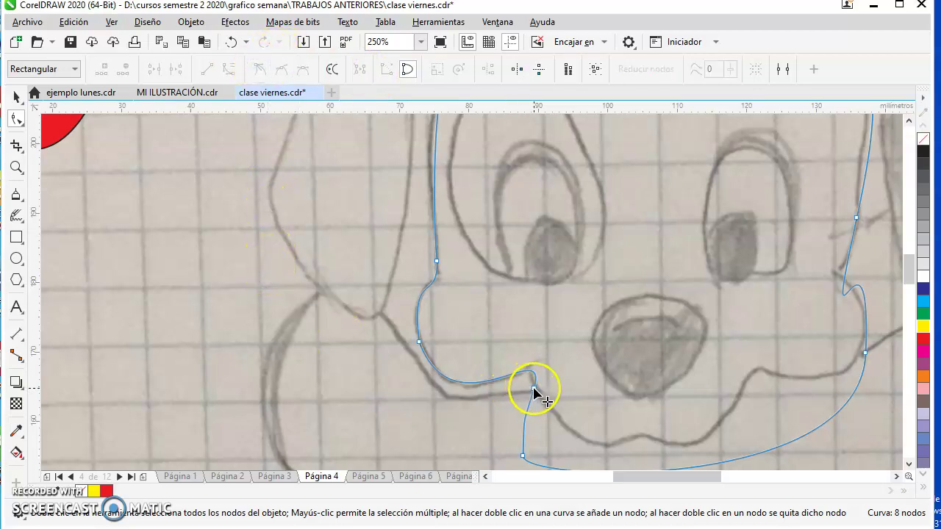
drag(553, 347, 553, 348)
drag(541, 337, 514, 333)
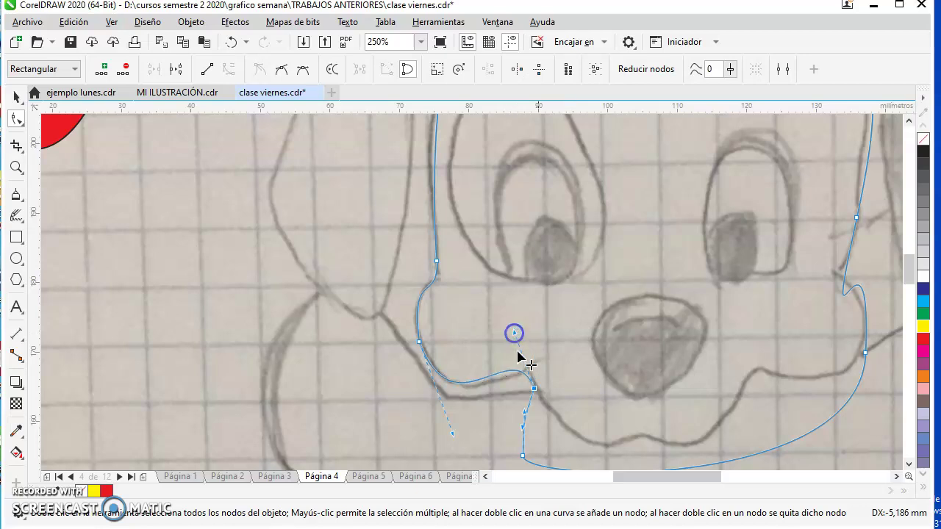
drag(534, 388, 532, 376)
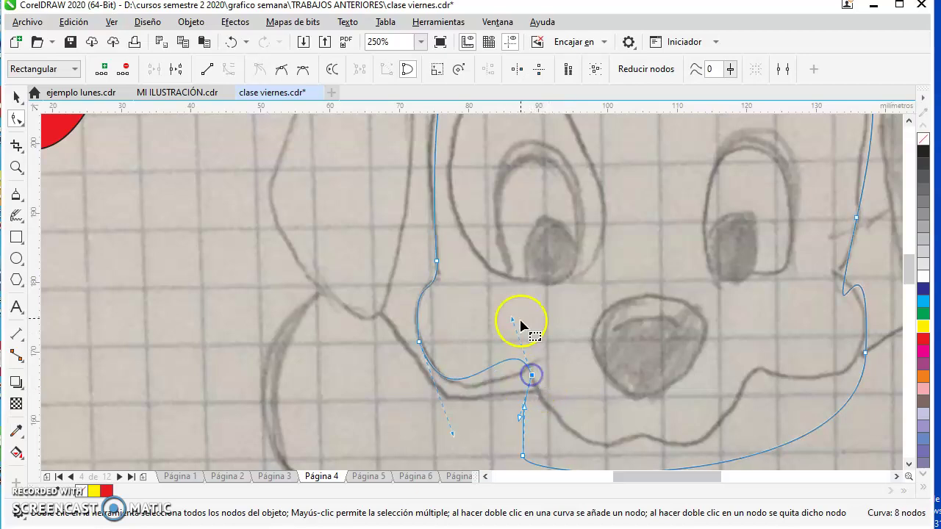
drag(512, 321, 499, 359)
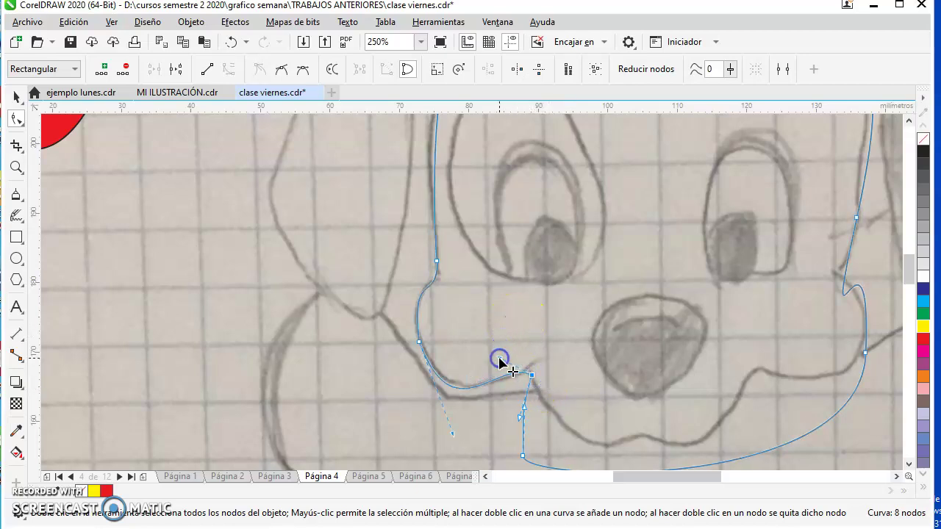
mouse_move(525, 431)
mouse_down()
mouse_move(538, 452)
mouse_move(523, 458)
mouse_up()
click(522, 456)
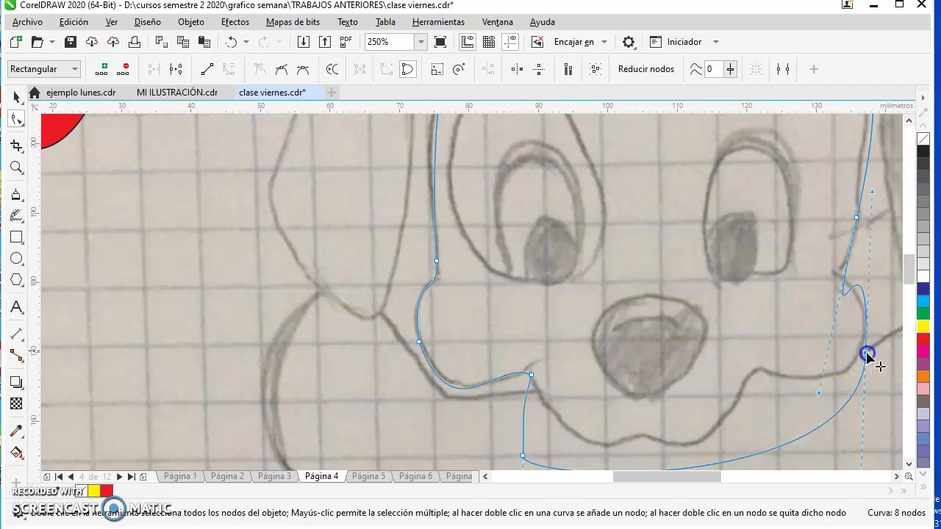
Adjust the node and handles beside the right cheek so the notch and cheek curve follow the sketch.
drag(856, 212, 855, 211)
drag(819, 388, 807, 348)
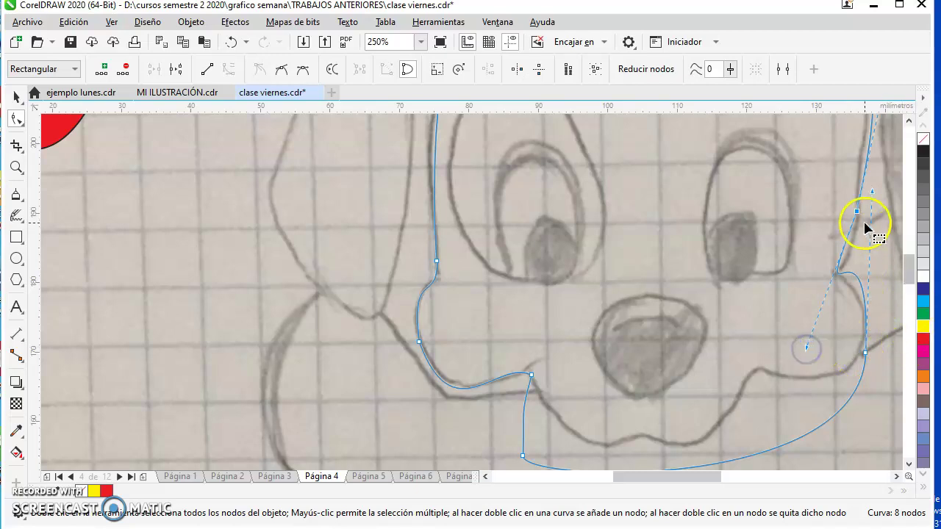
drag(872, 193, 876, 233)
drag(808, 350, 807, 340)
Look over the head outline against the sketch and examine the untraced bone, collar and body below it.
scroll(687, 382, down, 1)
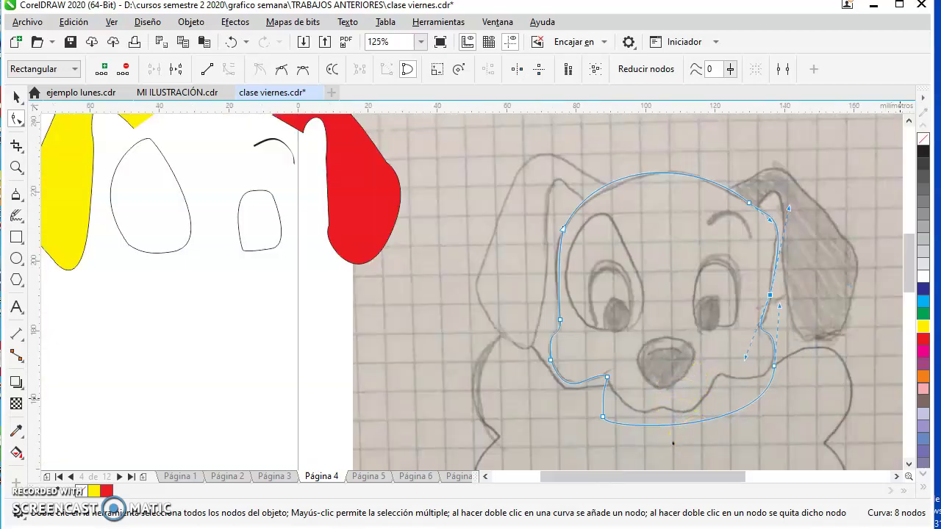
drag(915, 276, 914, 300)
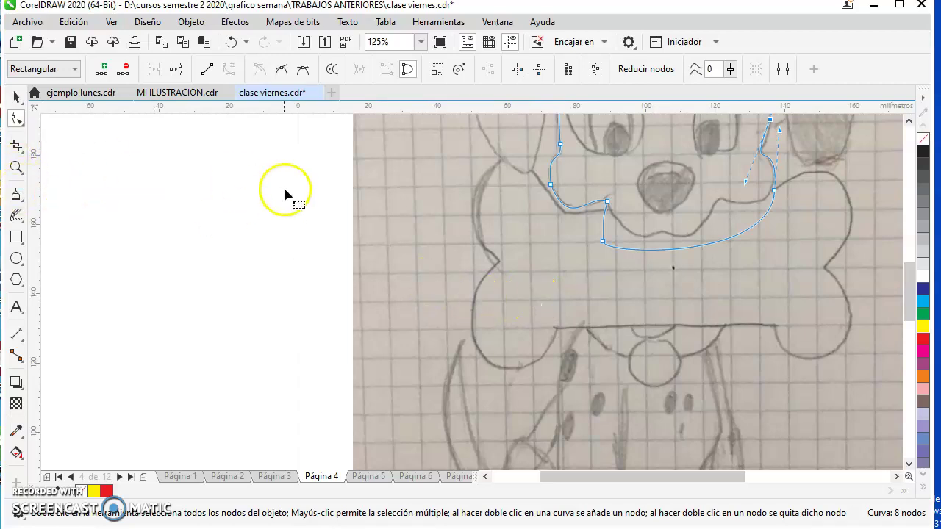
click(293, 232)
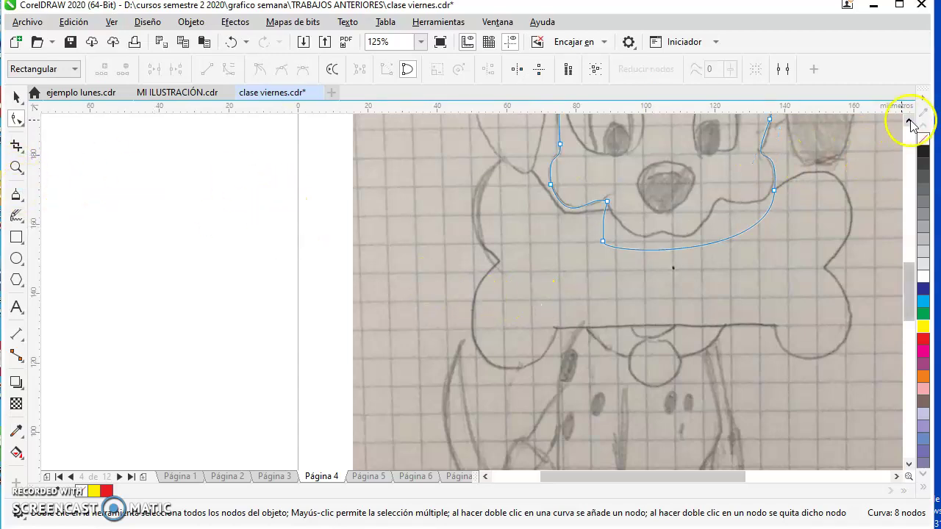
click(909, 121)
click(909, 120)
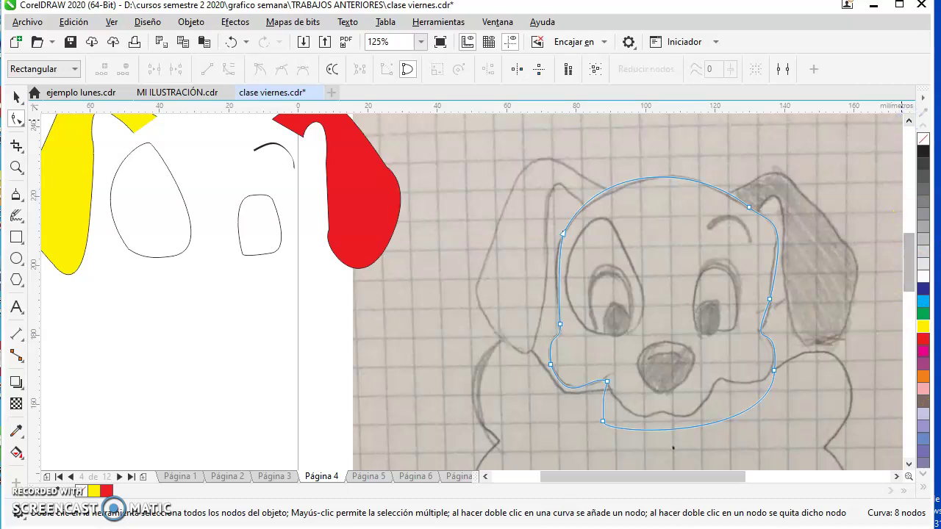
click(910, 465)
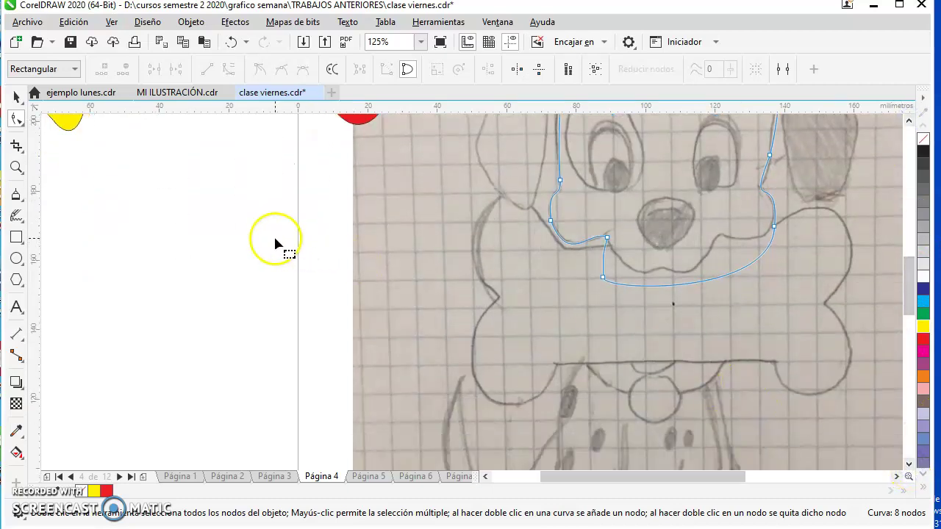
scroll(411, 353, down, 2)
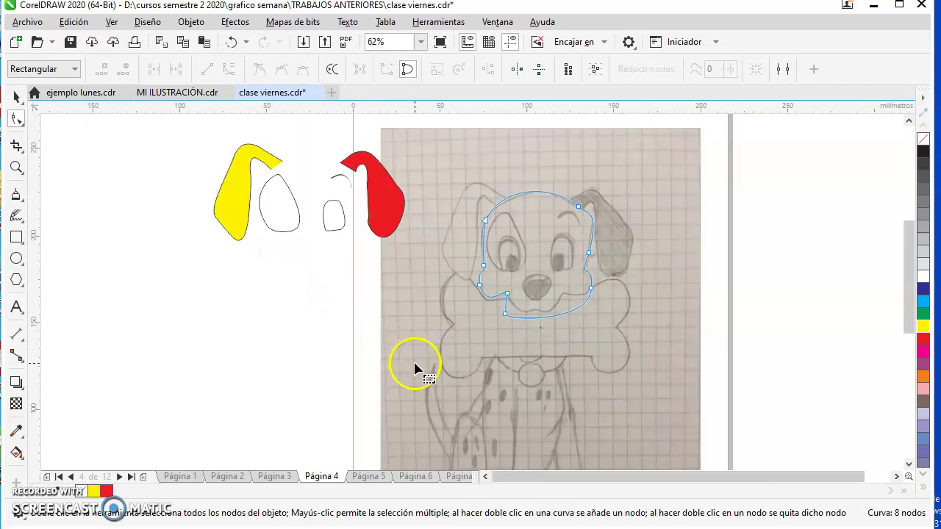
click(909, 465)
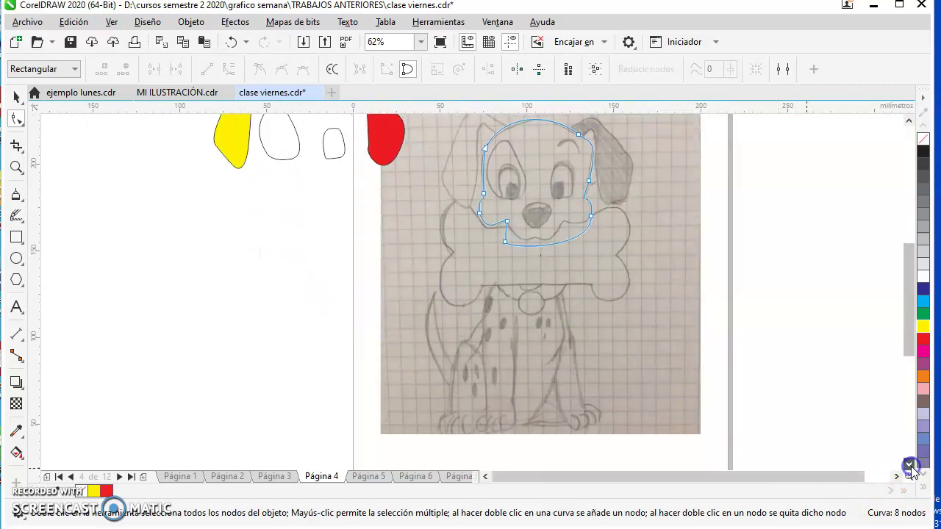